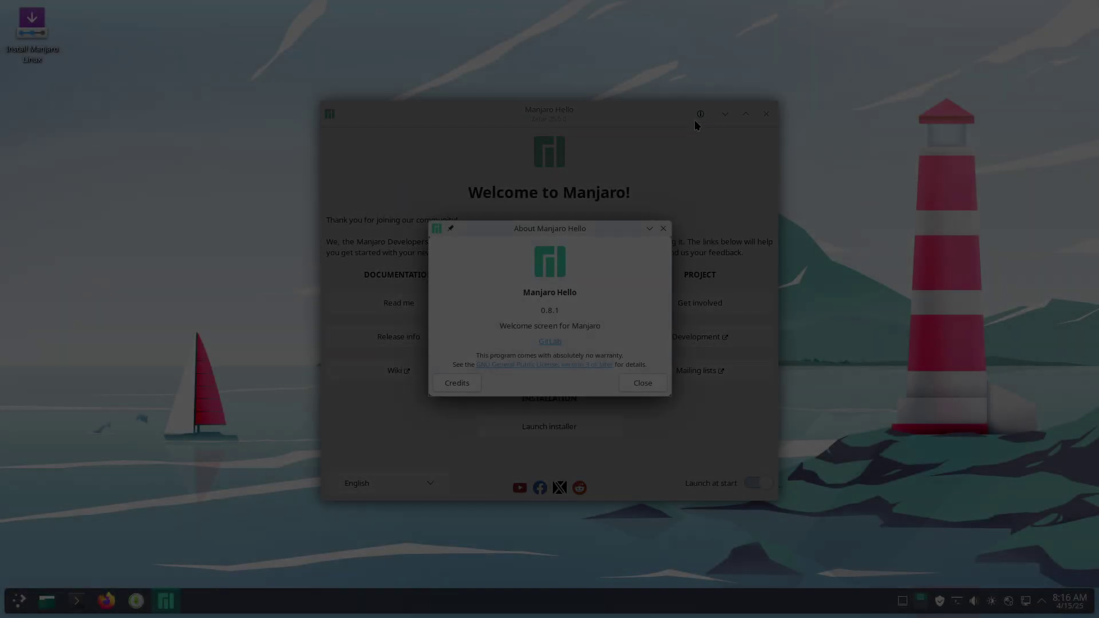
Step: Dismiss the About box, show the Manjaro 25.0 release notes, and launch Konsole
{"action": "left_click", "coordinate": [632, 380]}
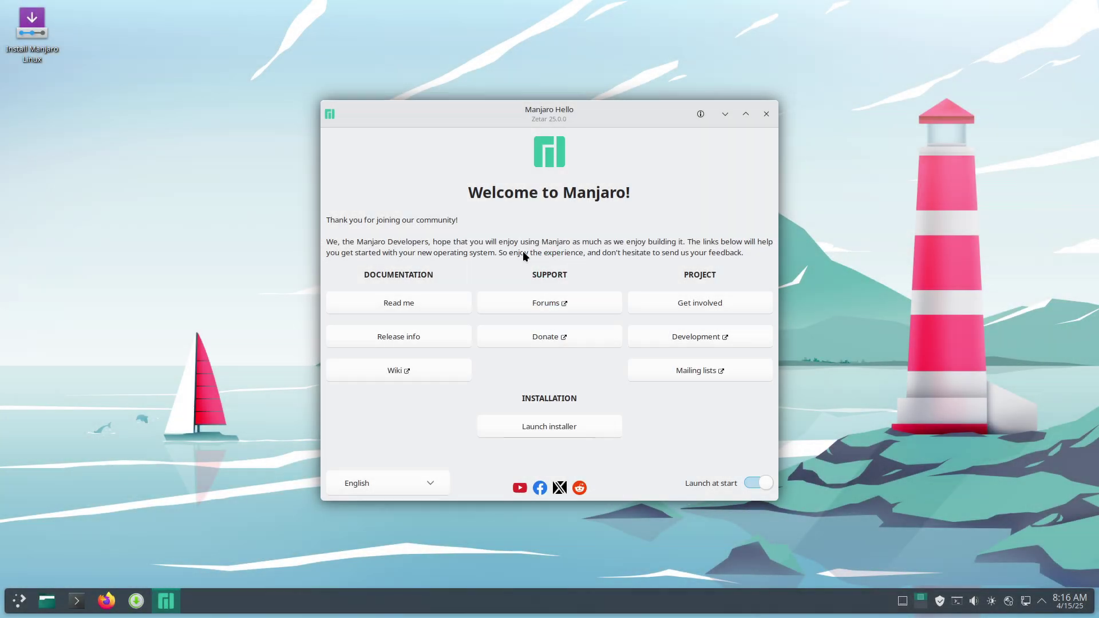
{"action": "left_click", "coordinate": [423, 336]}
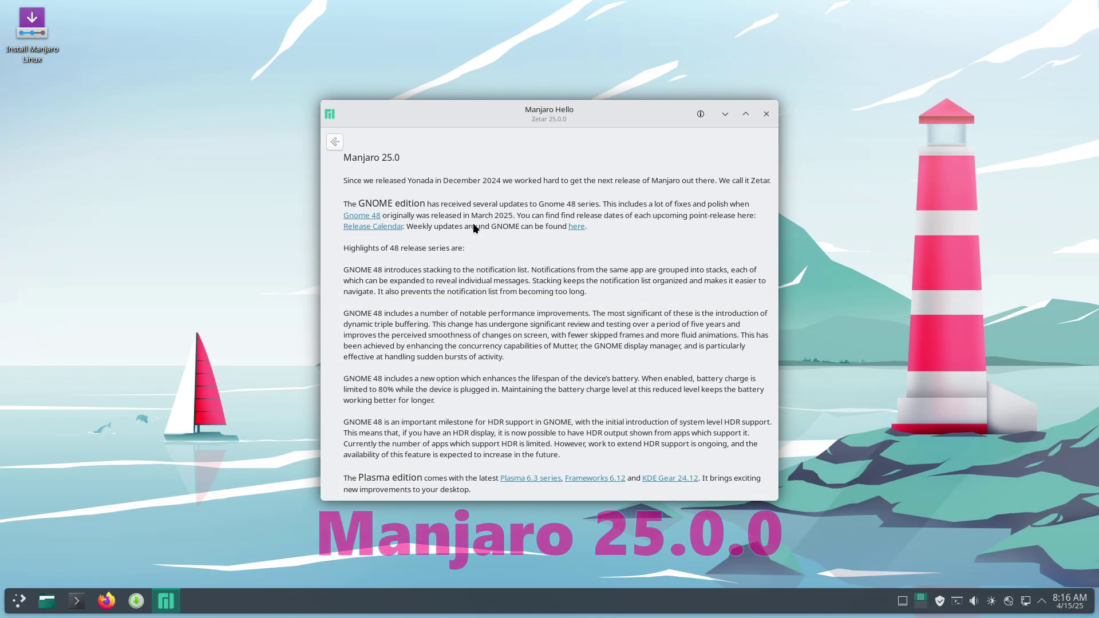
{"action": "left_click", "coordinate": [76, 600]}
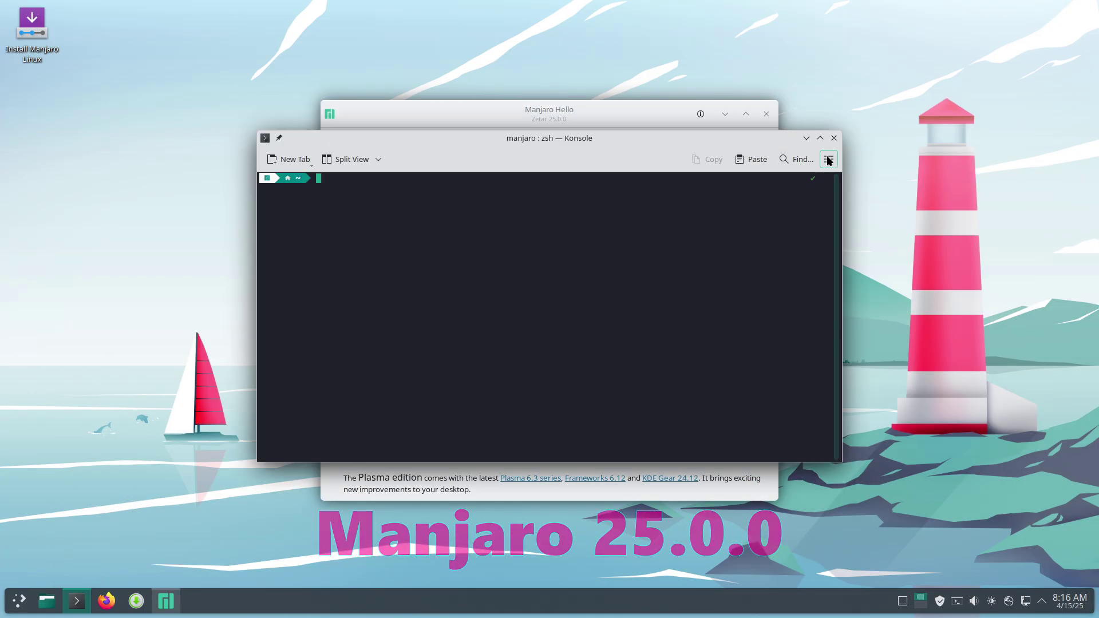
Step: Maximize the Konsole window to fill the screen
{"action": "left_click", "coordinate": [828, 160]}
{"action": "left_click", "coordinate": [815, 137]}
{"action": "left_click", "coordinate": [815, 137]}
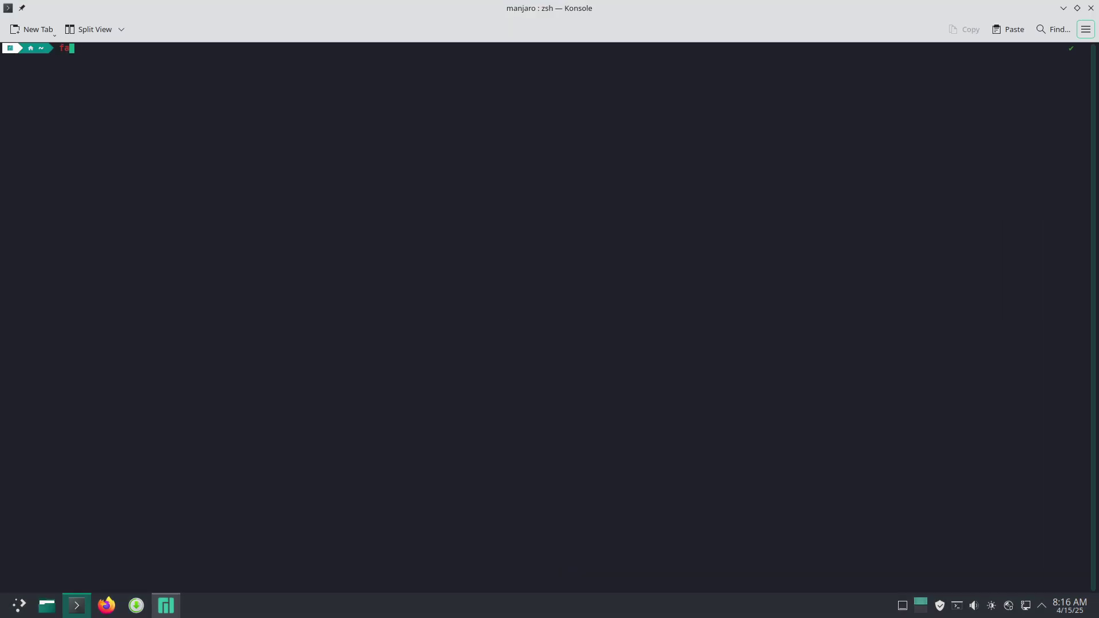
Step: Install fastfetch with sudo pacman -S fastfetch and run it to show the system summary
{"action": "key", "text": "Return"}
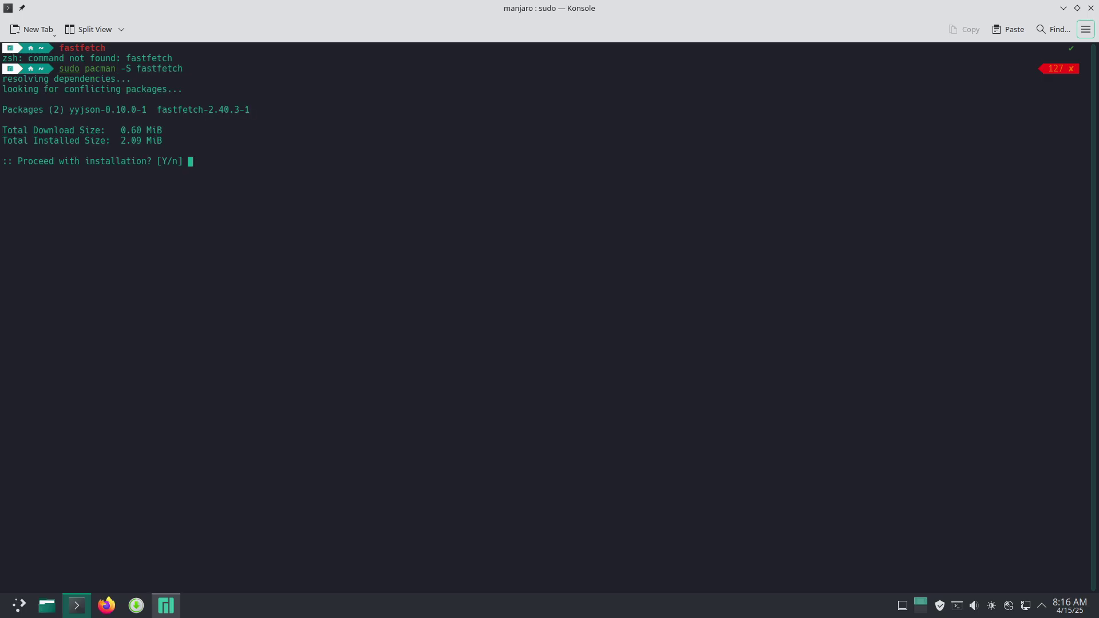
{"action": "type", "text": "y"}
{"action": "key", "text": "Return"}
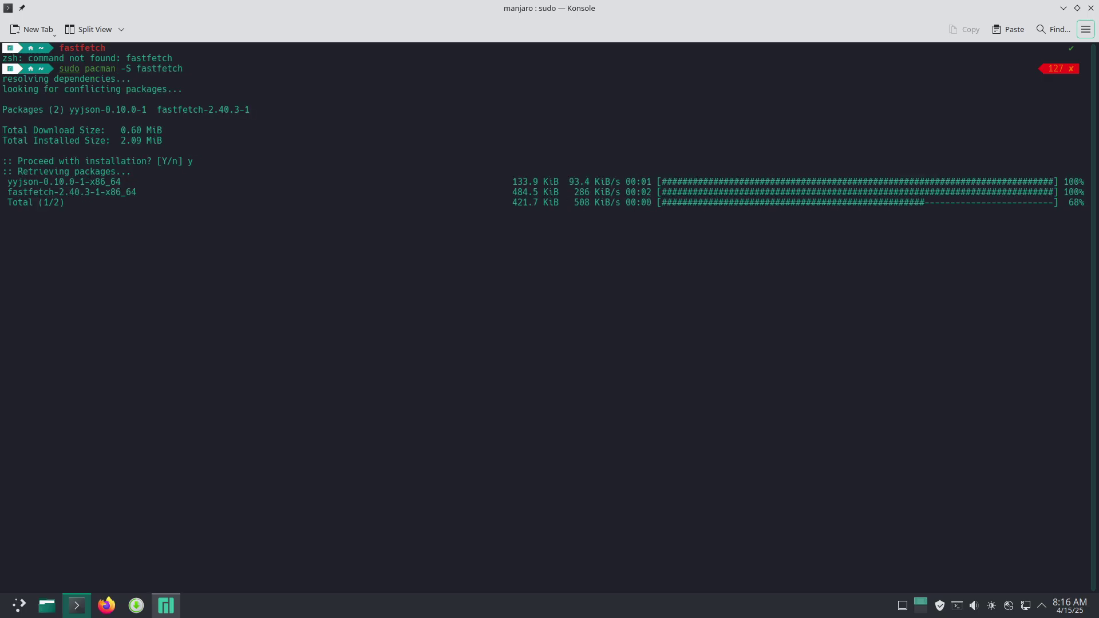
{"action": "type", "text": "f"}
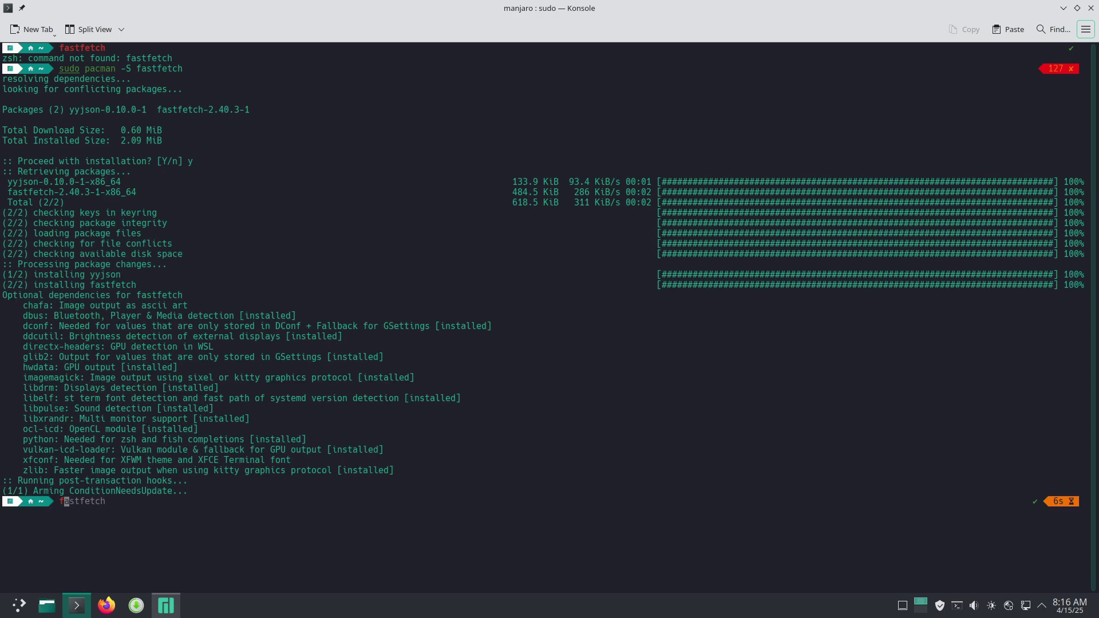
{"action": "type", "text": "astfetch"}
{"action": "key", "text": "Return"}
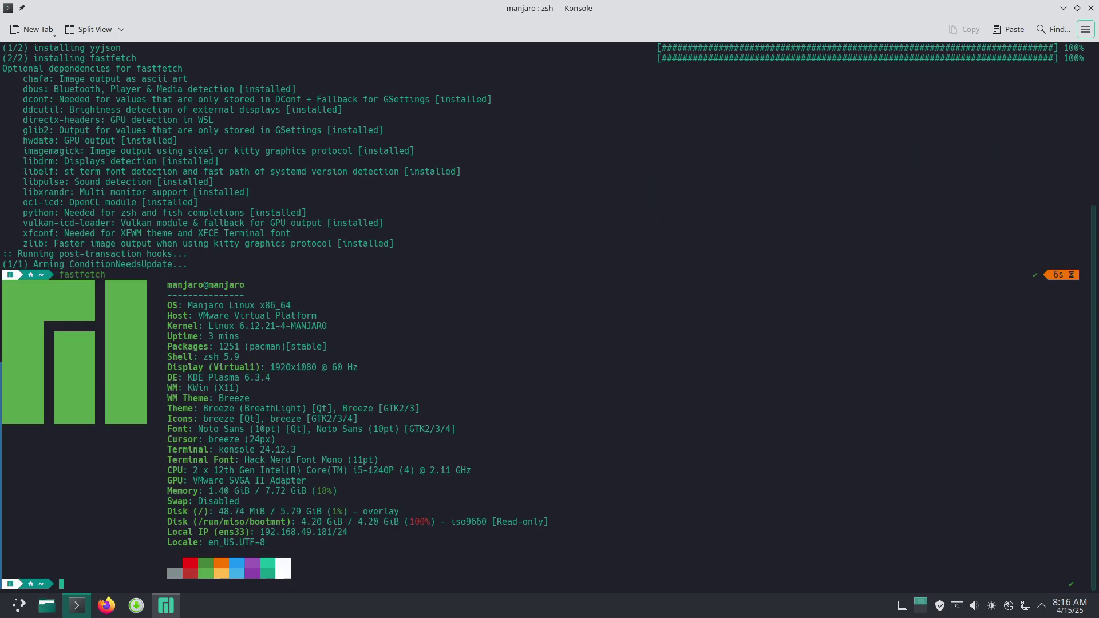
Step: Enlarge the terminal font twice from Konsole's main menu
{"action": "left_click", "coordinate": [1086, 29]}
{"action": "left_click", "coordinate": [973, 110]}
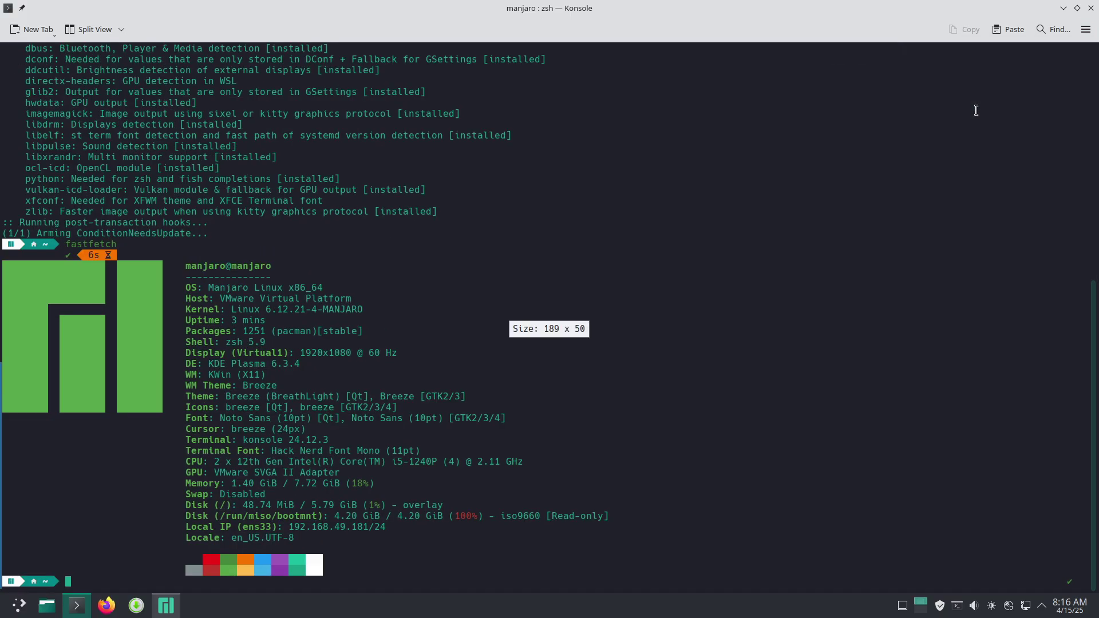
{"action": "left_click", "coordinate": [1091, 36]}
{"action": "left_click", "coordinate": [960, 111]}
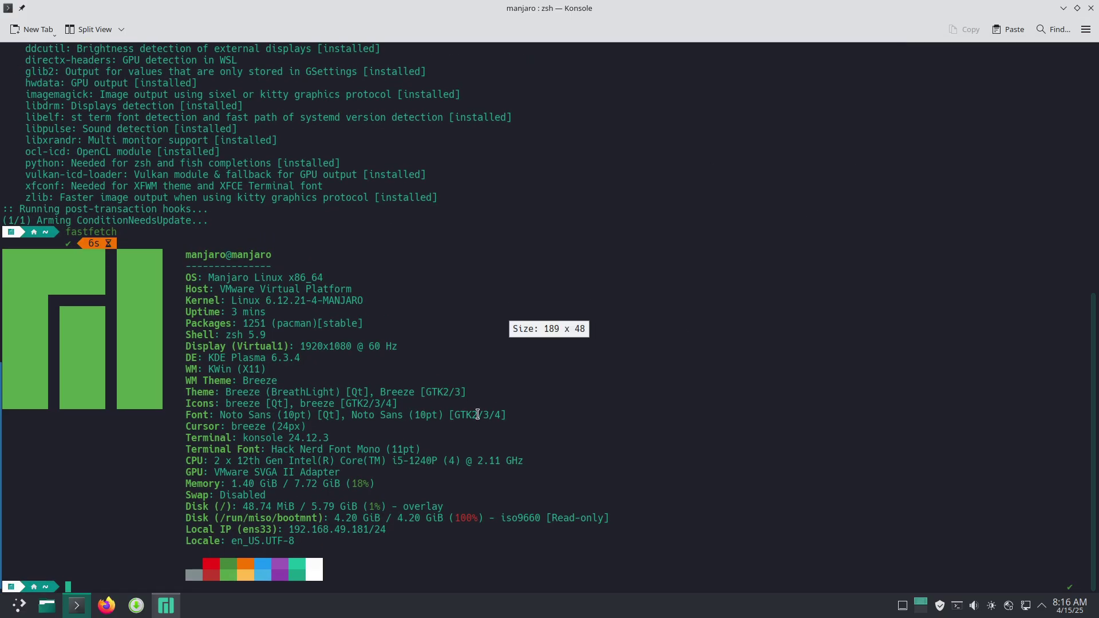
Step: Run inxi for a brief summary, then inxi -sv8 for the full verbose report
{"action": "type", "text": "inxi"}
{"action": "key", "text": "Return"}
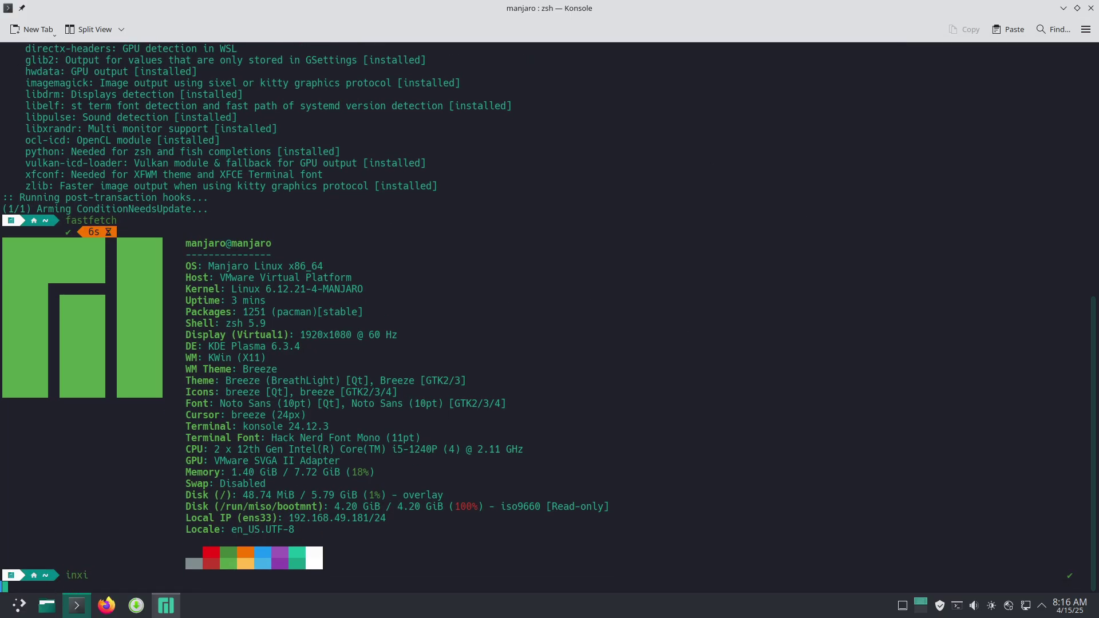
{"action": "key", "text": "Up"}
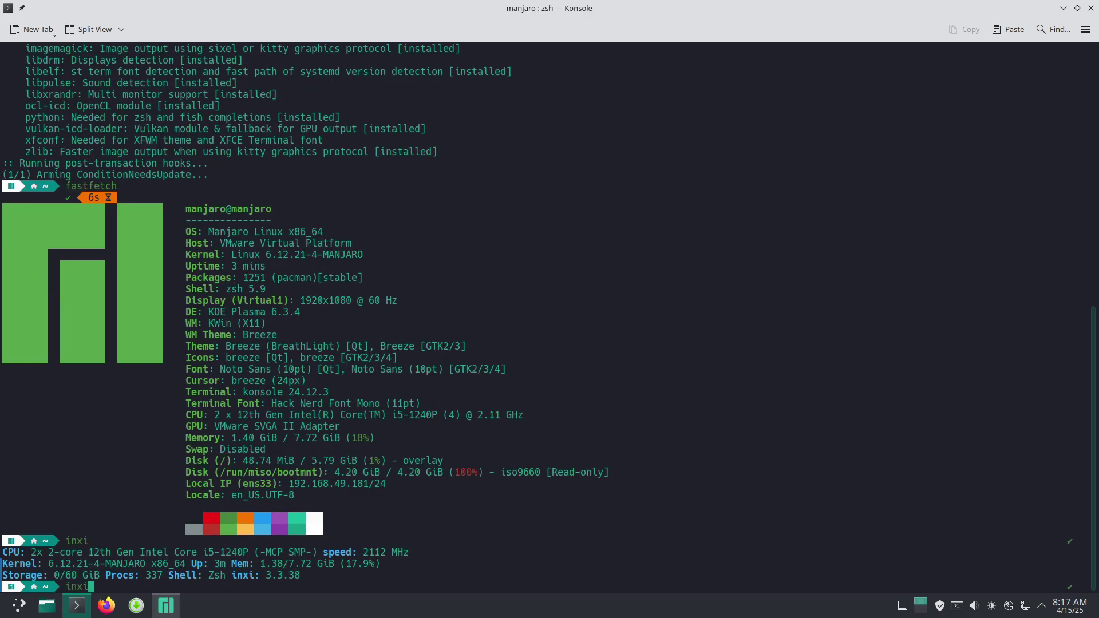
{"action": "key", "text": "Return"}
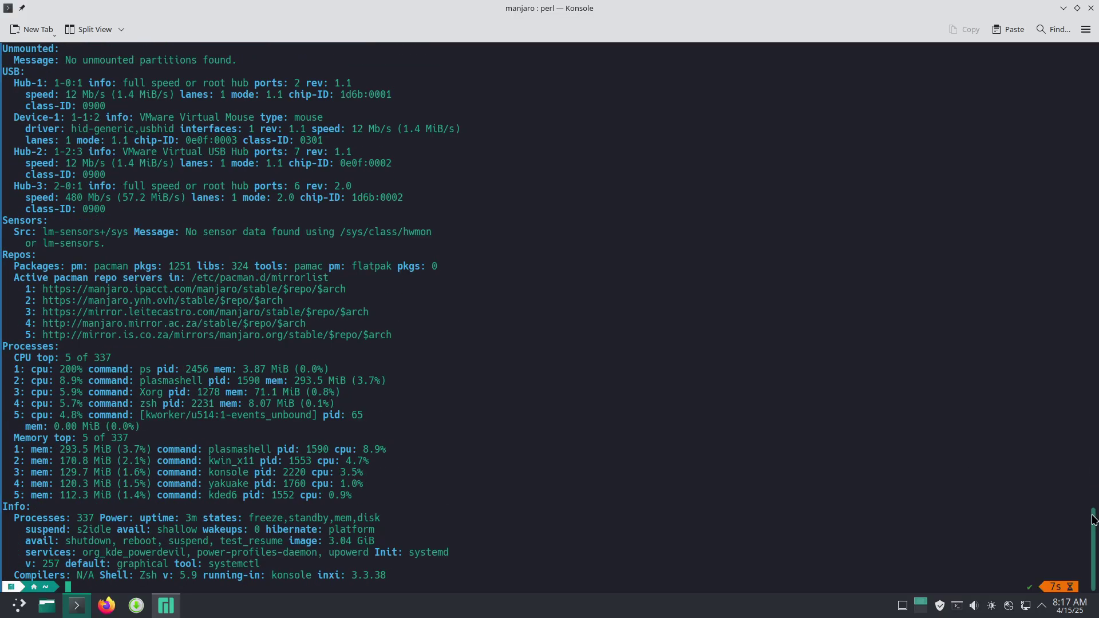
Step: Scroll back up and select the Host/kernel and Desktop (Plasma) lines of the report
{"action": "left_click_drag", "start_coordinate": [1093, 526], "coordinate": [1051, 196]}
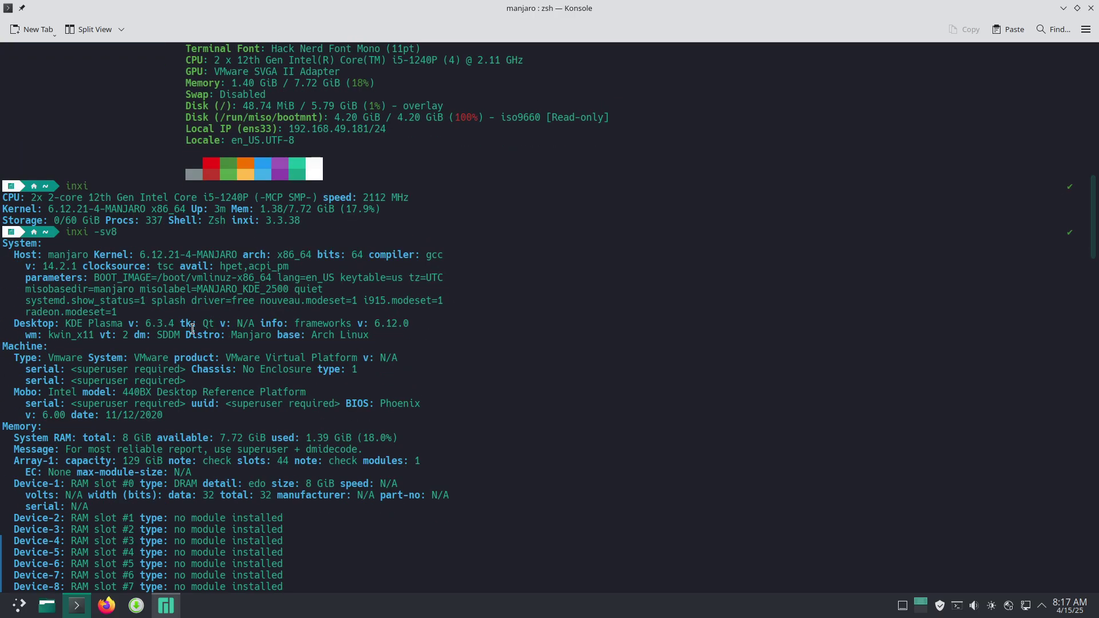
{"action": "left_click_drag", "start_coordinate": [14, 253], "coordinate": [165, 308]}
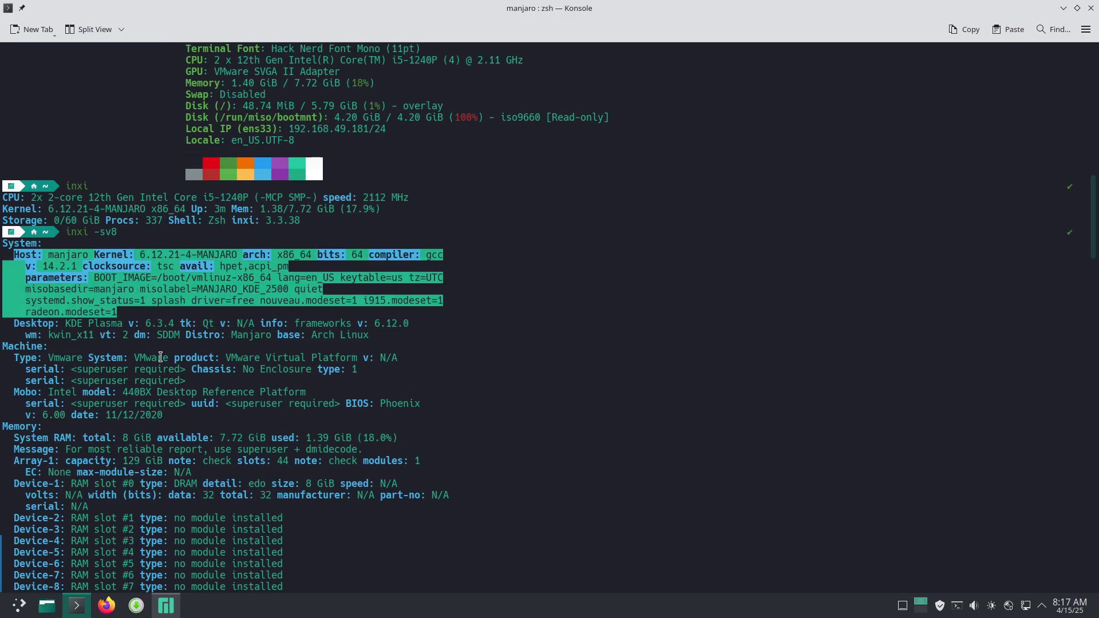
{"action": "left_click_drag", "start_coordinate": [15, 324], "coordinate": [431, 321]}
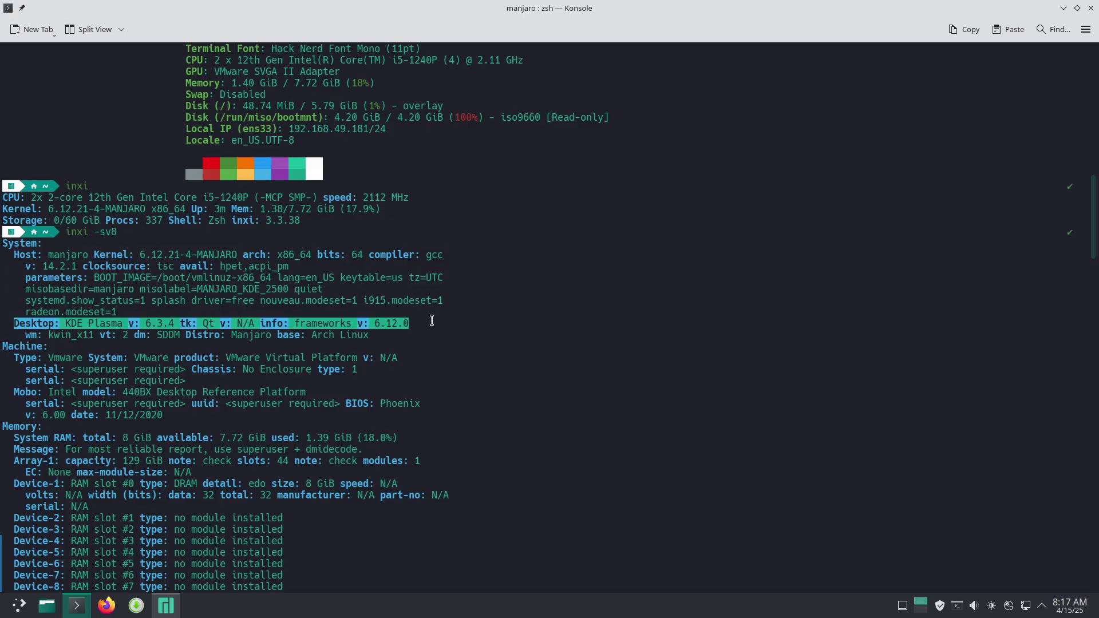
{"action": "left_click_drag", "start_coordinate": [1093, 237], "coordinate": [1093, 376]}
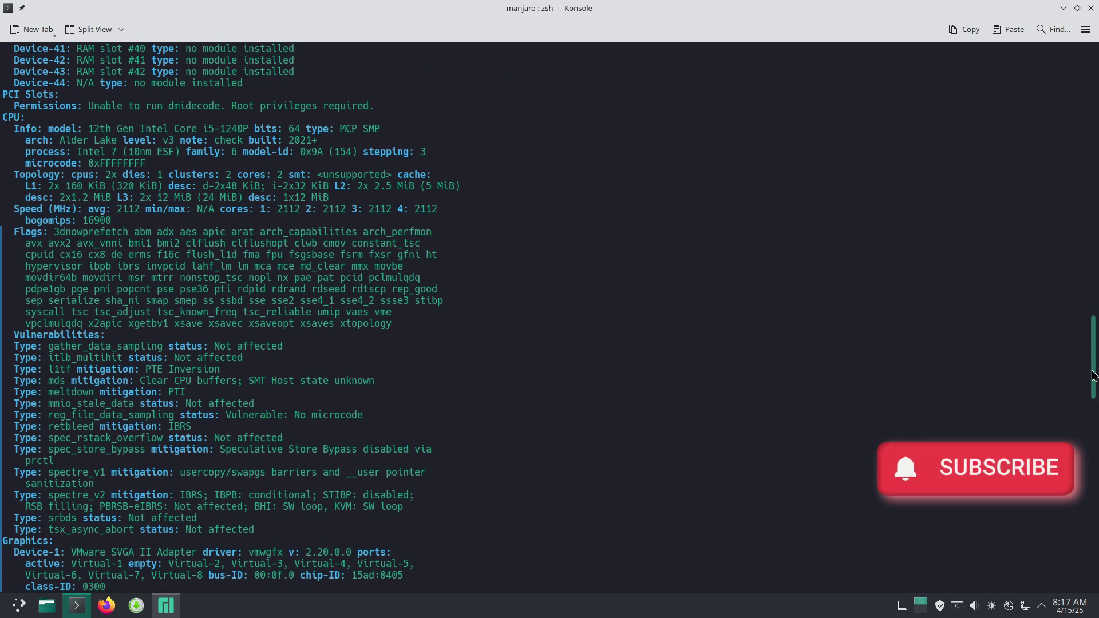
{"action": "left_click_drag", "start_coordinate": [90, 129], "coordinate": [250, 130]}
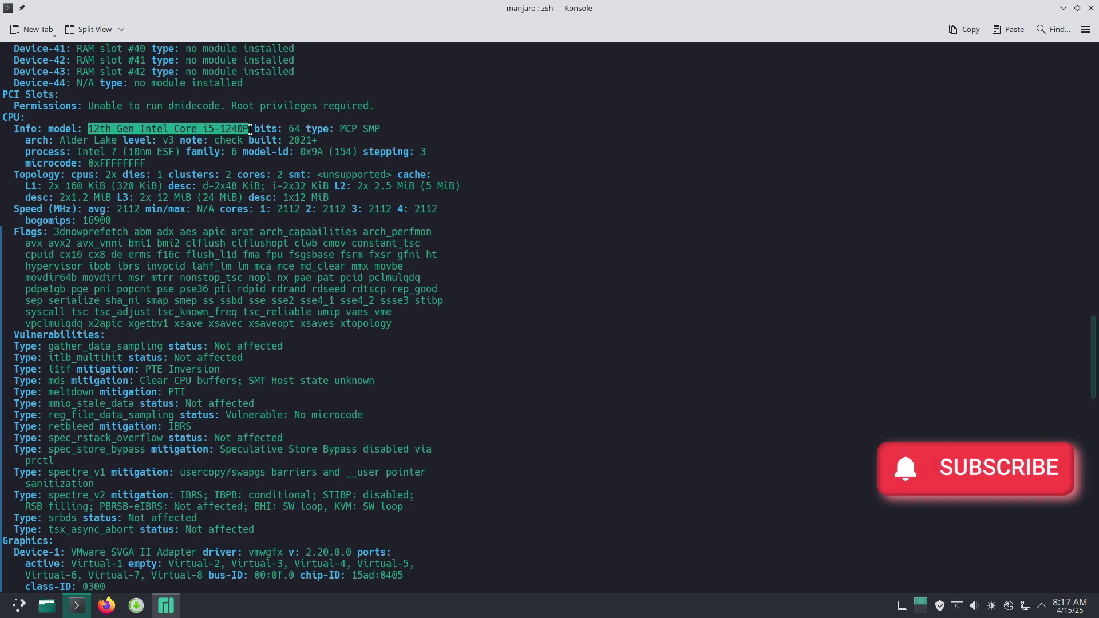
{"action": "left_click_drag", "start_coordinate": [1093, 356], "coordinate": [1095, 400]}
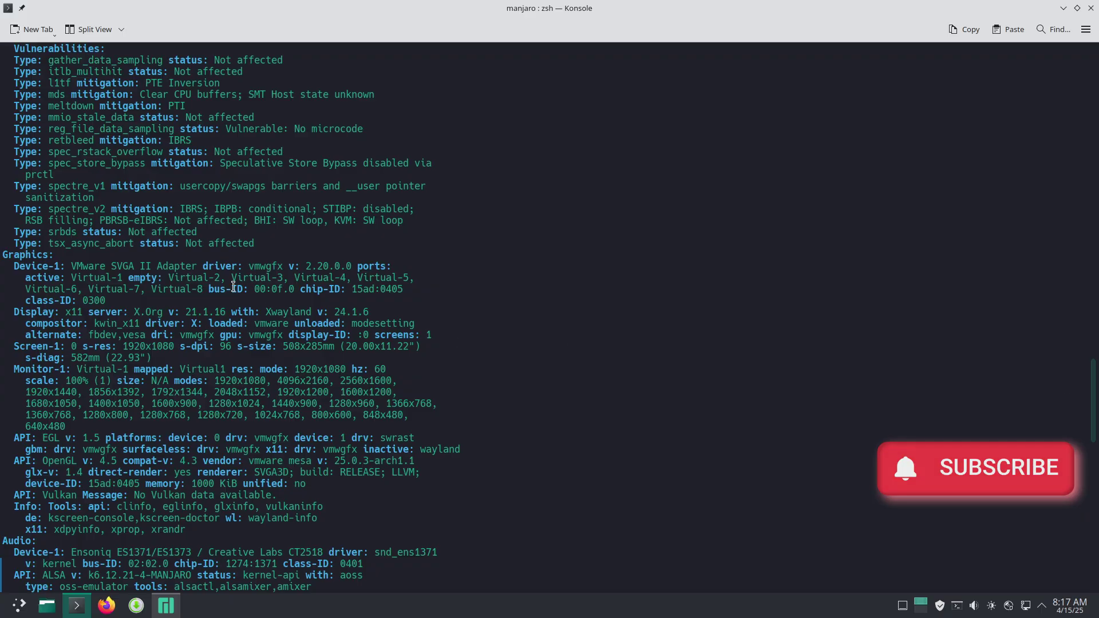
{"action": "left_click_drag", "start_coordinate": [10, 312], "coordinate": [369, 312]}
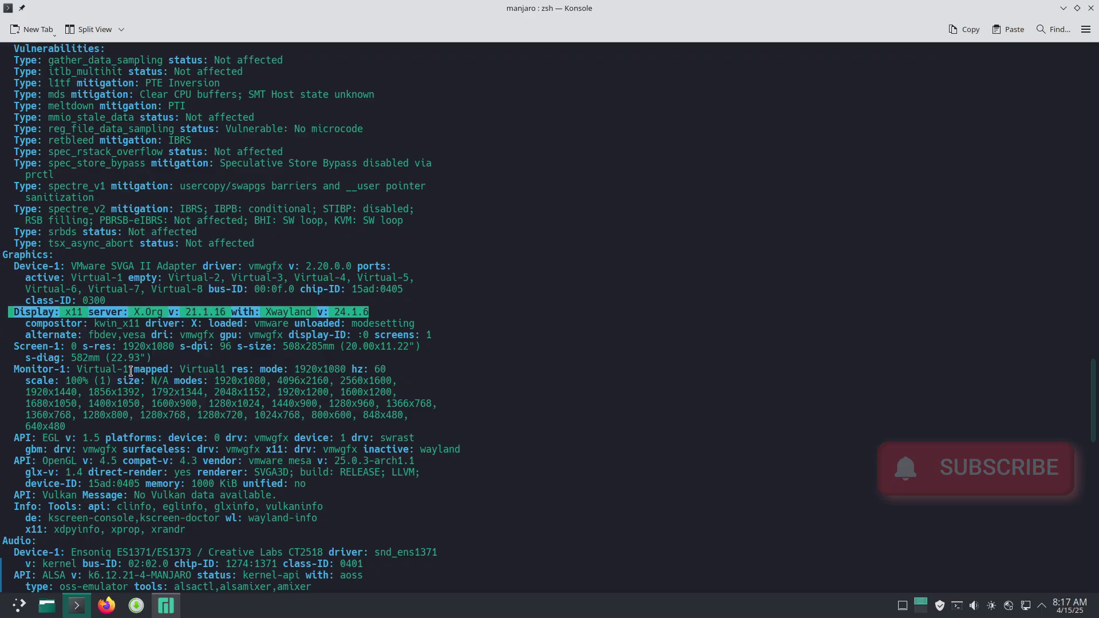
{"action": "left_click_drag", "start_coordinate": [41, 438], "coordinate": [420, 435]}
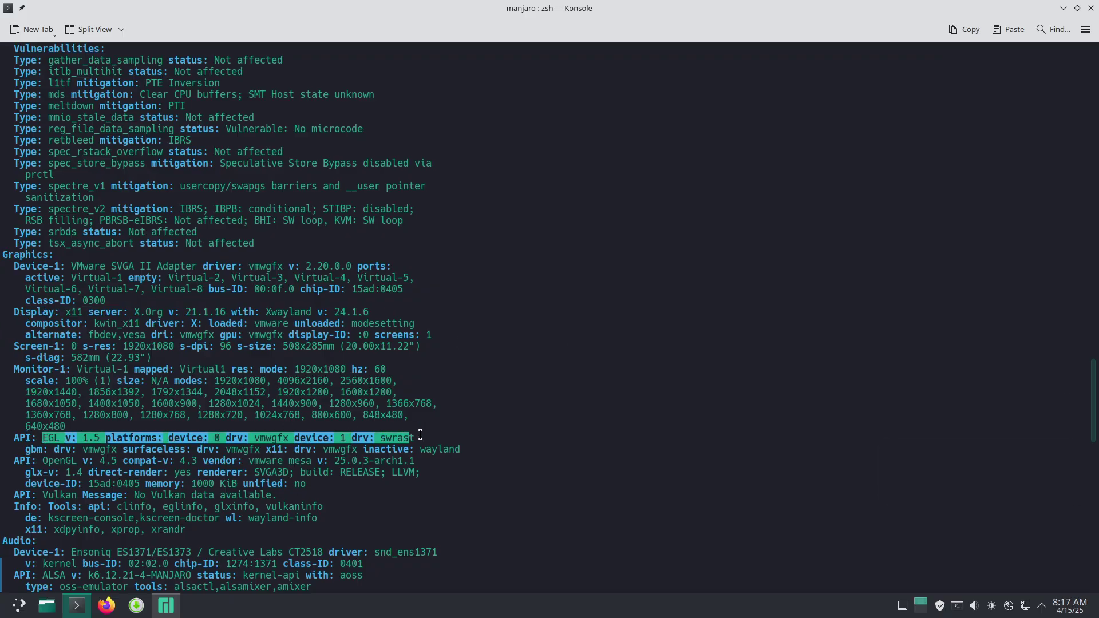
{"action": "left_click_drag", "start_coordinate": [288, 464], "coordinate": [443, 459]}
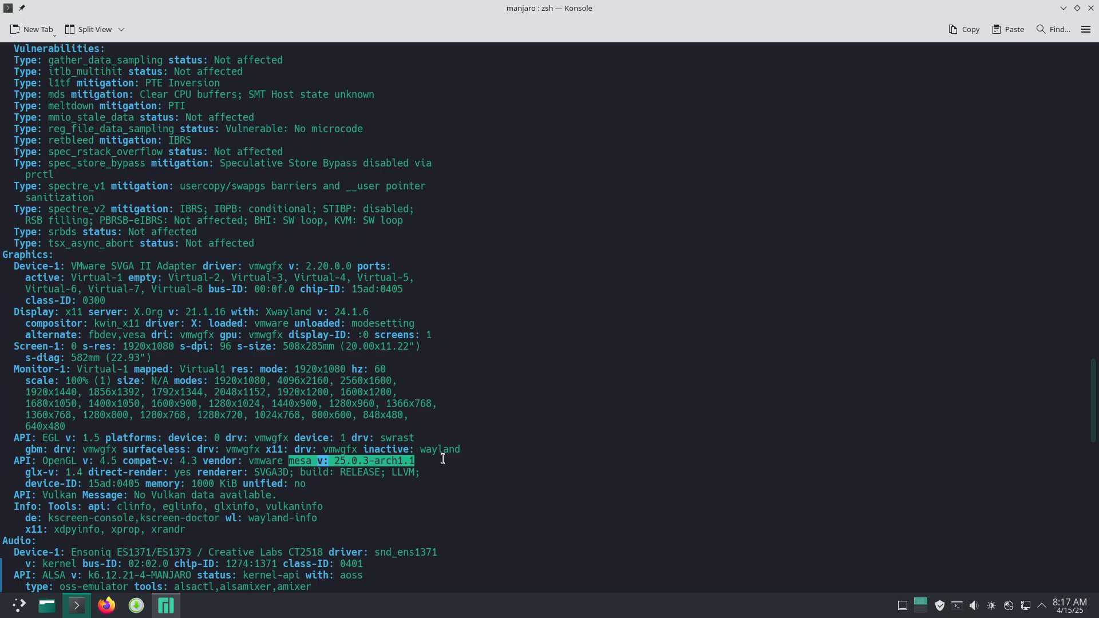
{"action": "left_click_drag", "start_coordinate": [42, 463], "coordinate": [196, 462]}
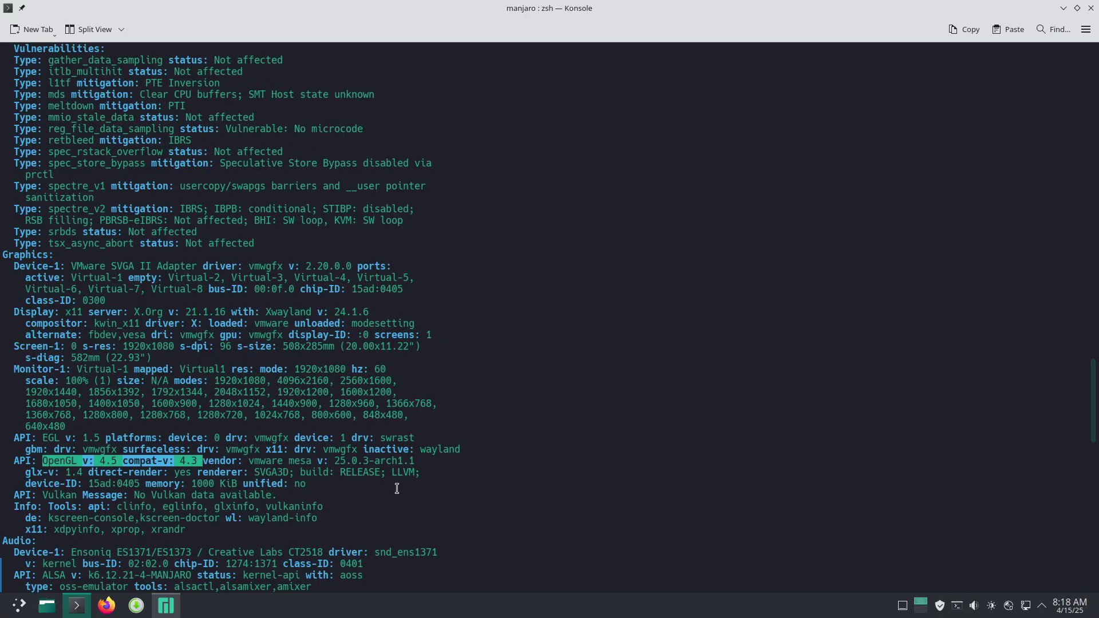
{"action": "left_click_drag", "start_coordinate": [26, 471], "coordinate": [91, 472]}
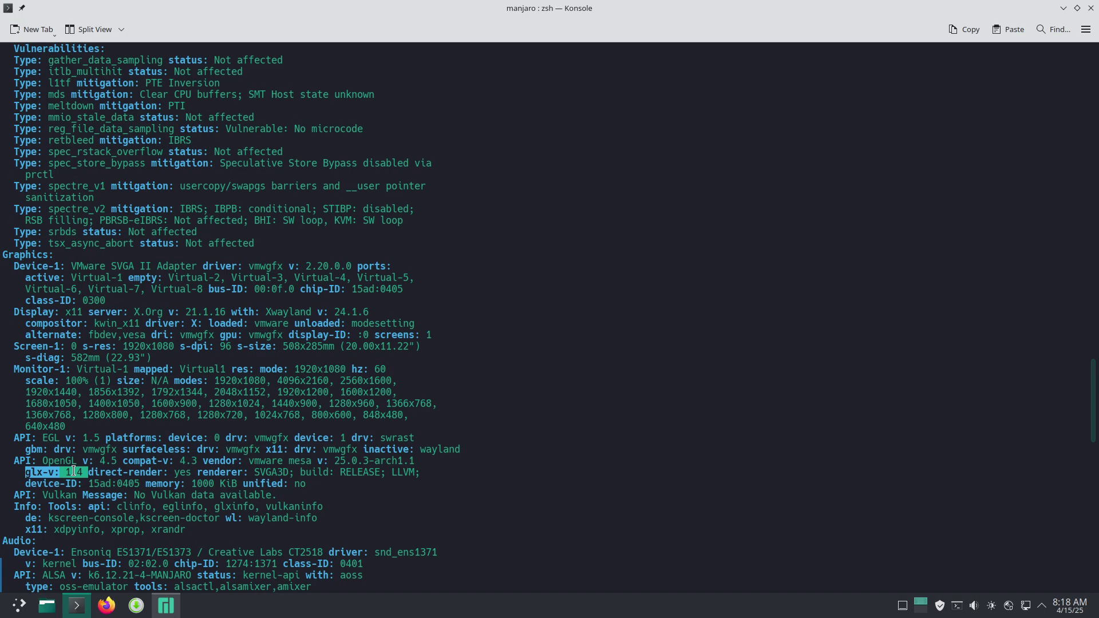
{"action": "left_click_drag", "start_coordinate": [1093, 384], "coordinate": [1094, 428]}
{"action": "left_click_drag", "start_coordinate": [72, 312], "coordinate": [208, 320]}
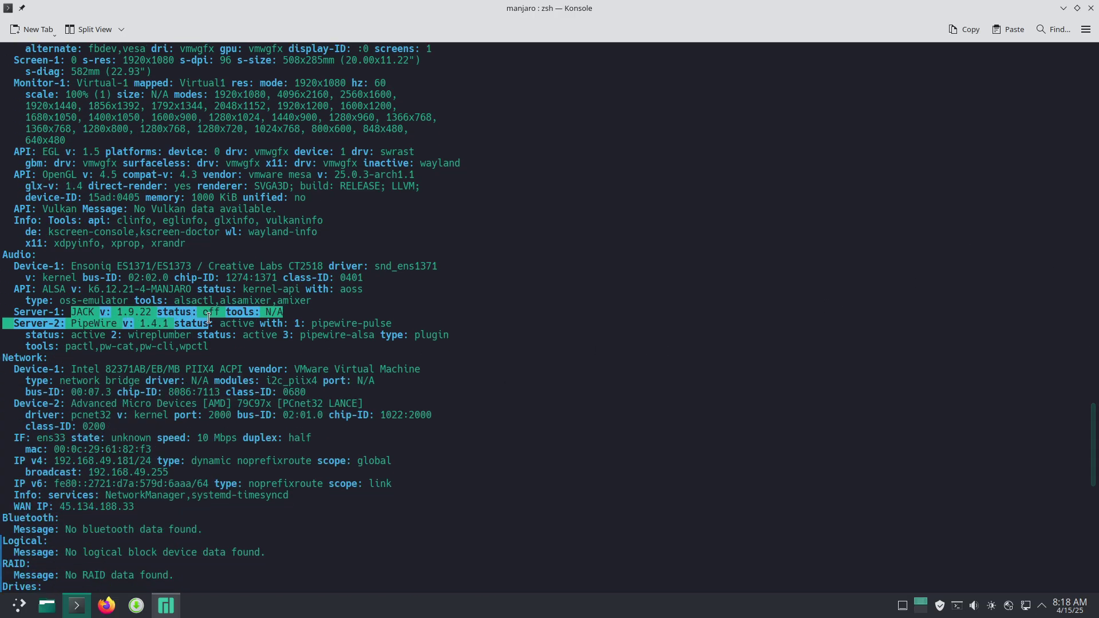
{"action": "left_click_drag", "start_coordinate": [36, 290], "coordinate": [192, 290]}
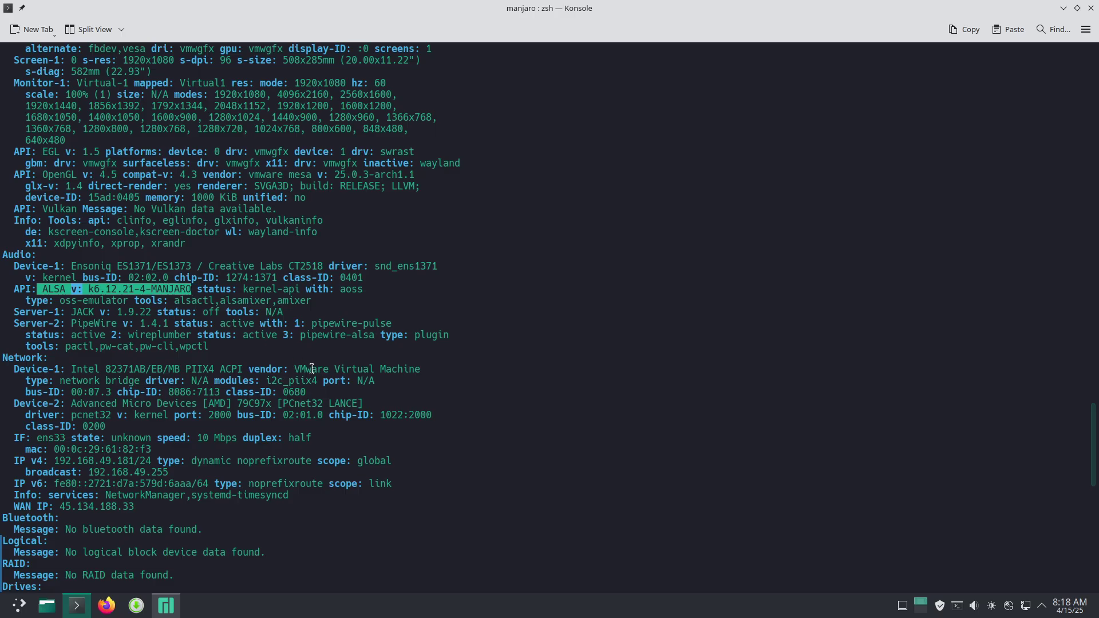
{"action": "left_click_drag", "start_coordinate": [1093, 422], "coordinate": [1092, 530]}
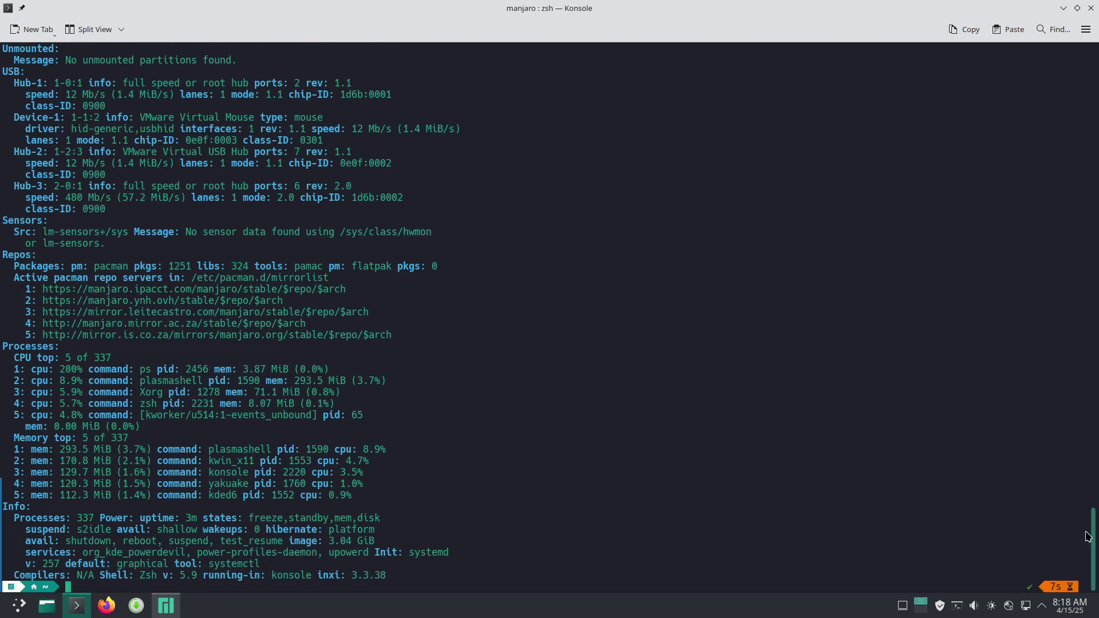
Step: Print /etc/issue and run fastfetch for the system summary
{"action": "type", "text": "cat "}
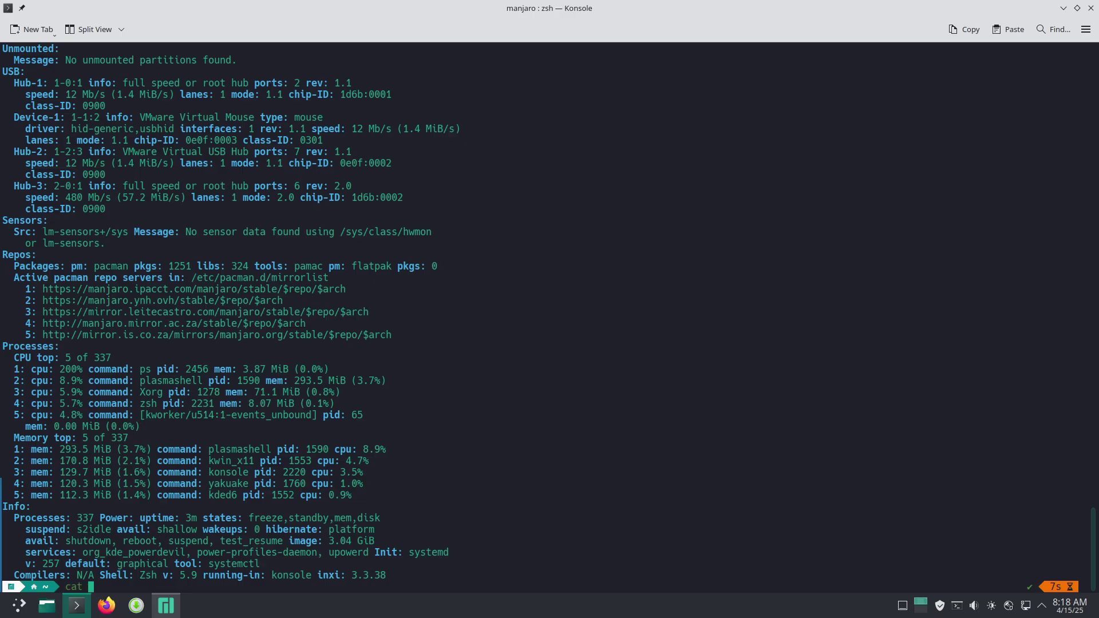
{"action": "type", "text": "/etc/issue"}
{"action": "key", "text": "Return"}
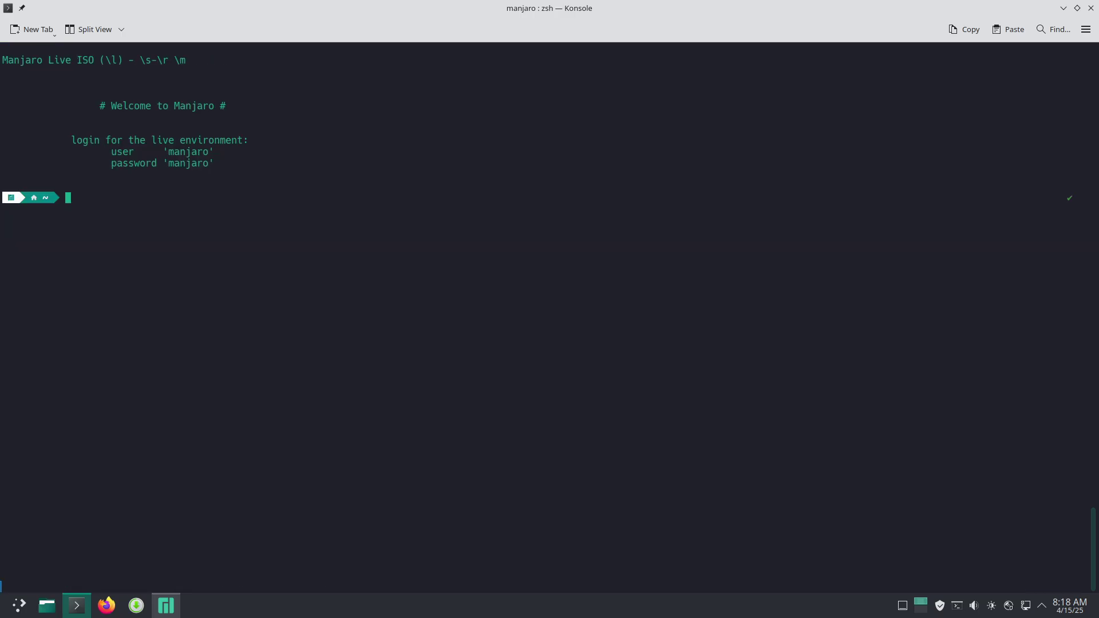
{"action": "type", "text": "fastfetch"}
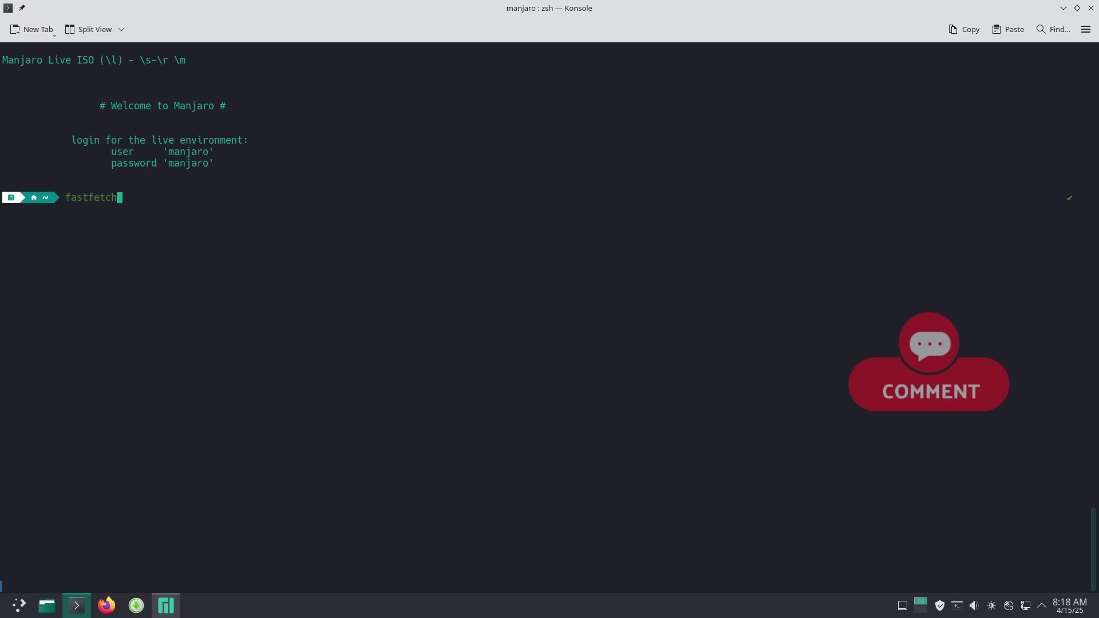
{"action": "key", "text": "Return"}
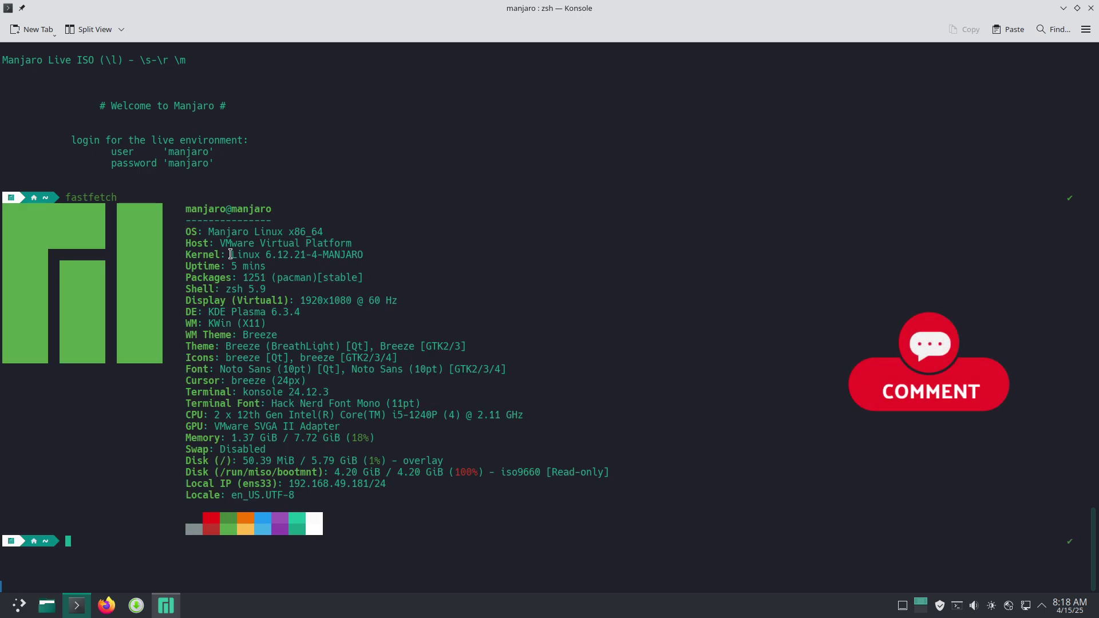
Step: Highlight the kernel, KDE Plasma 6.3.4, zsh 5.9, Terminal and memory lines of the output
{"action": "left_click_drag", "start_coordinate": [231, 254], "coordinate": [373, 254]}
{"action": "left_click_drag", "start_coordinate": [207, 311], "coordinate": [301, 312]}
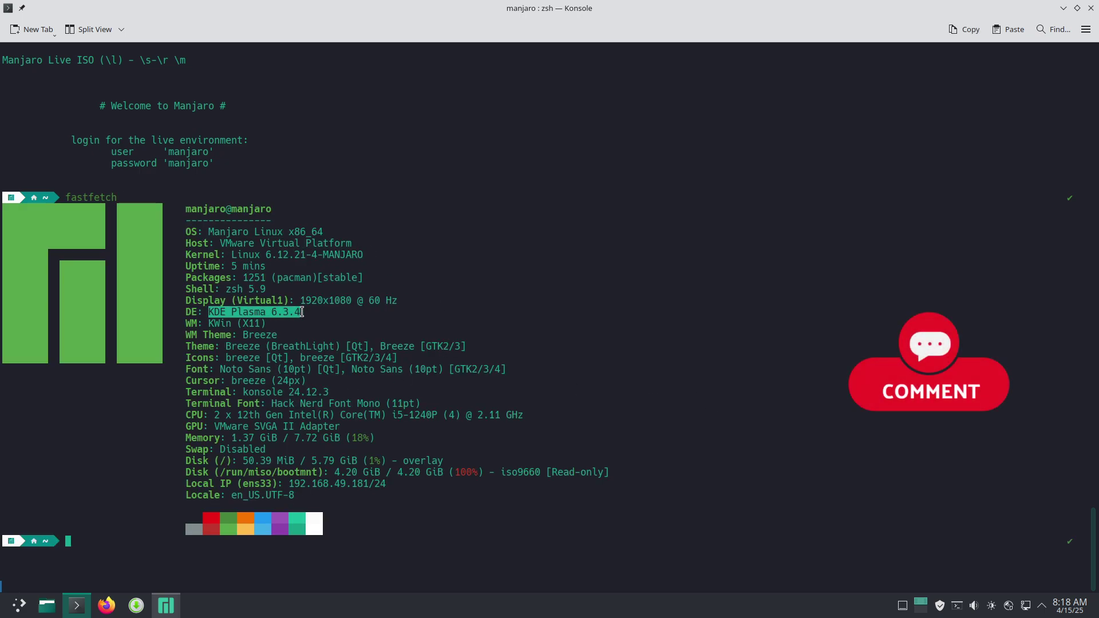
{"action": "left_click_drag", "start_coordinate": [185, 289], "coordinate": [266, 289]}
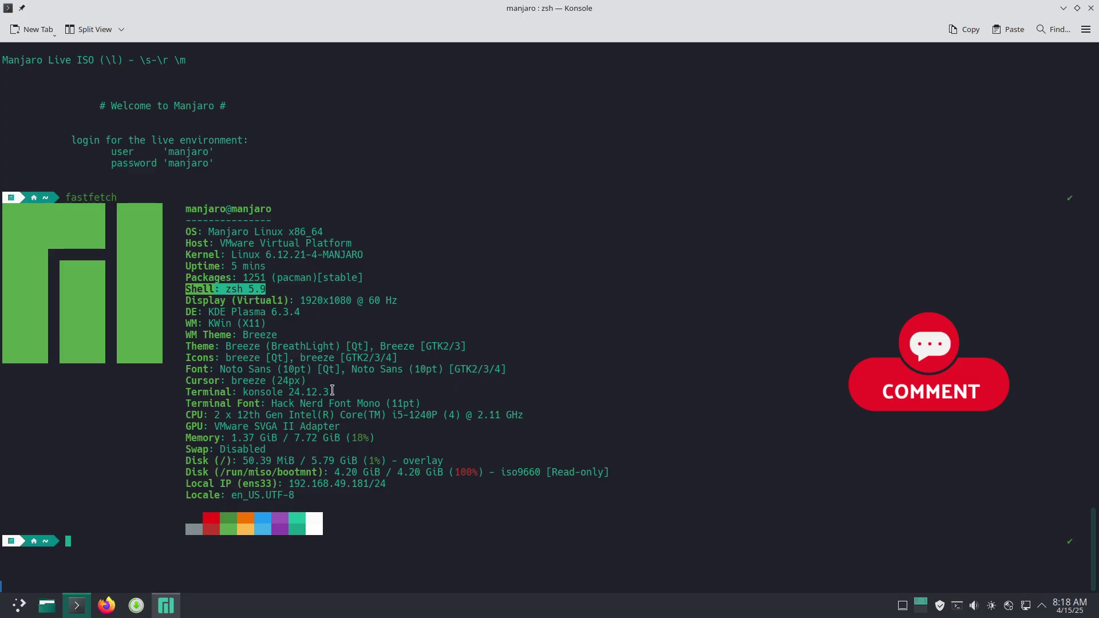
{"action": "left_click_drag", "start_coordinate": [332, 391], "coordinate": [185, 391]}
{"action": "left_click_drag", "start_coordinate": [185, 438], "coordinate": [360, 438]}
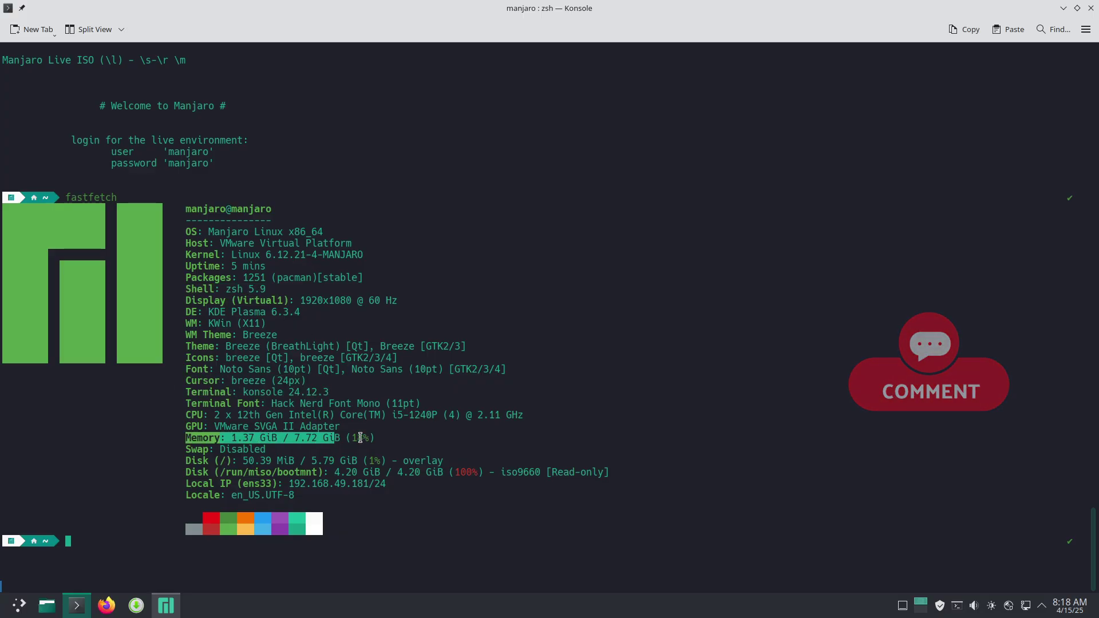
Step: Clear the selection, close Konsole, and return to the Manjaro Hello welcome page
{"action": "left_click", "coordinate": [241, 550]}
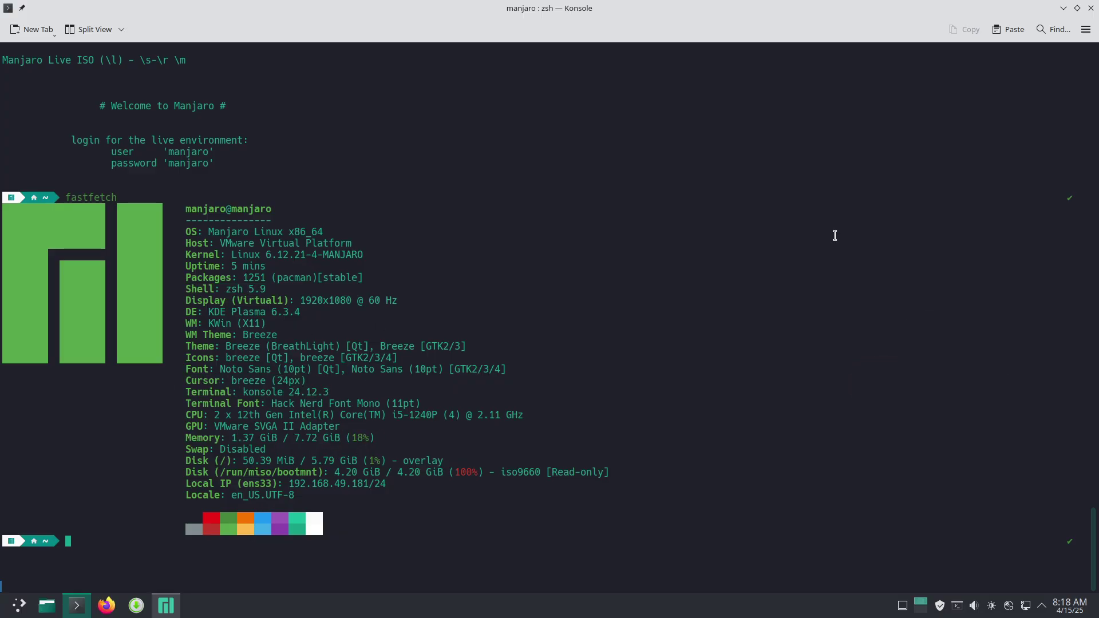
{"action": "left_click", "coordinate": [1090, 8]}
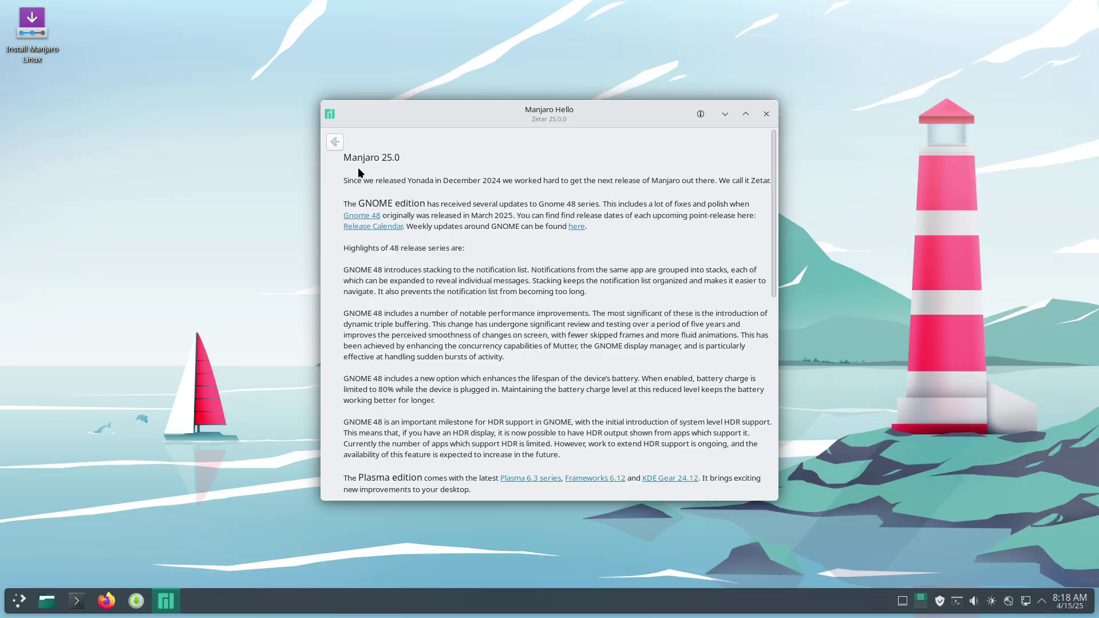
{"action": "left_click", "coordinate": [335, 142]}
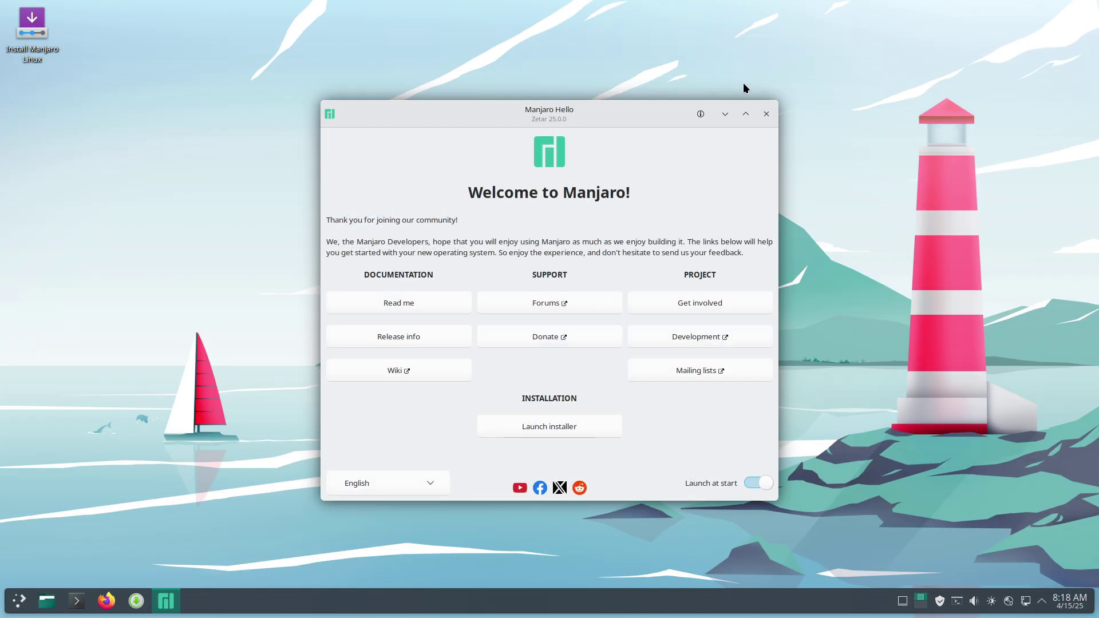
Step: Start the Manjaro installer, maximize it, and keep American English as the language
{"action": "left_click", "coordinate": [573, 420]}
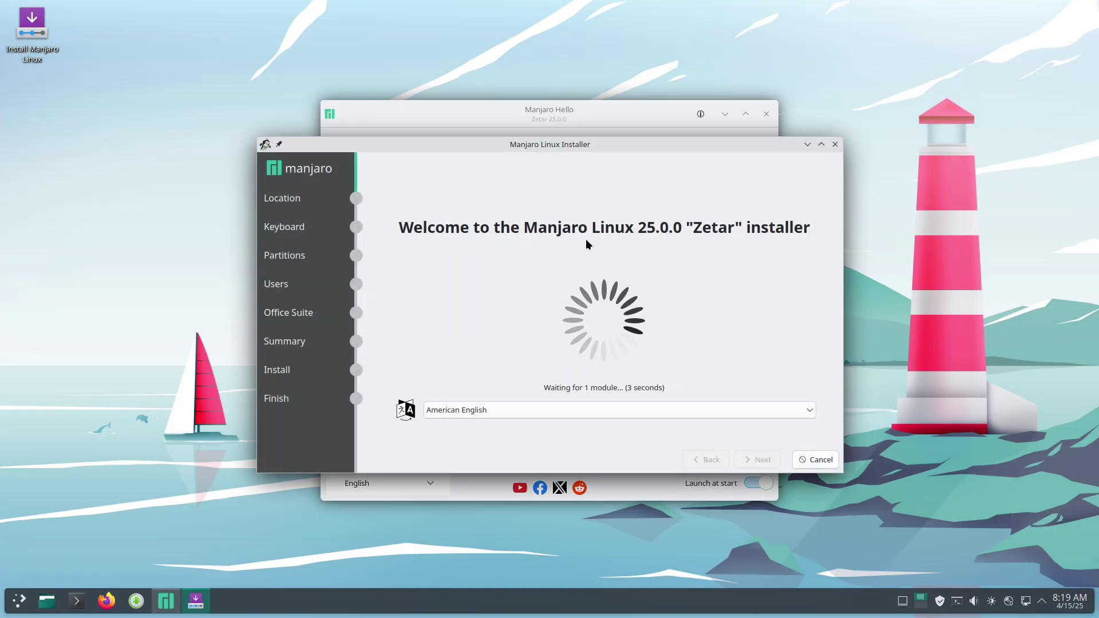
{"action": "left_click", "coordinate": [821, 144]}
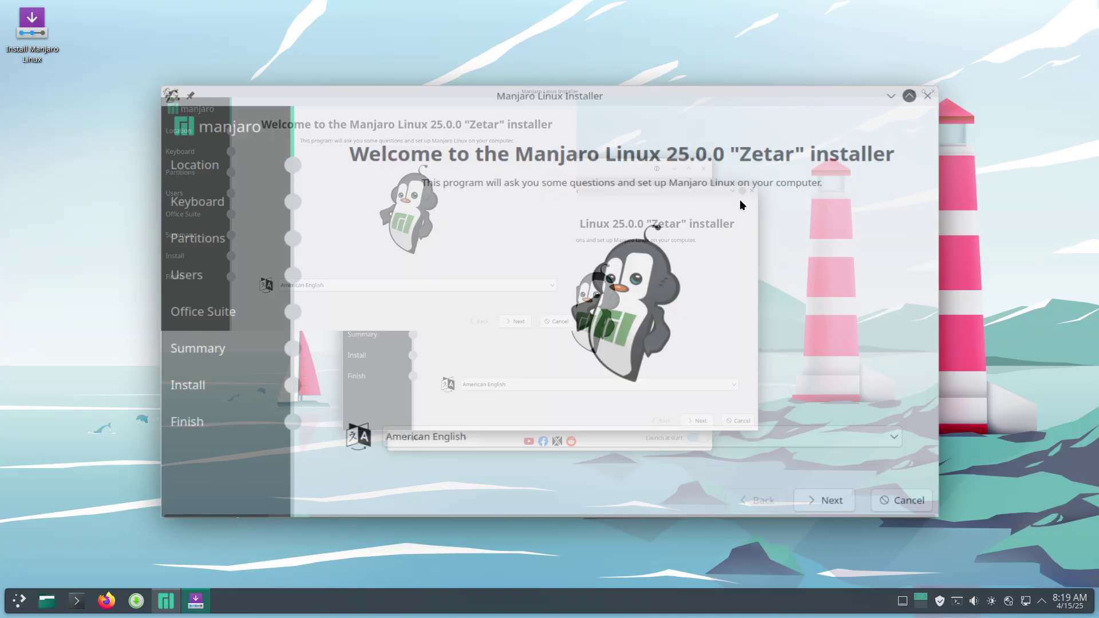
{"action": "left_click", "coordinate": [512, 530]}
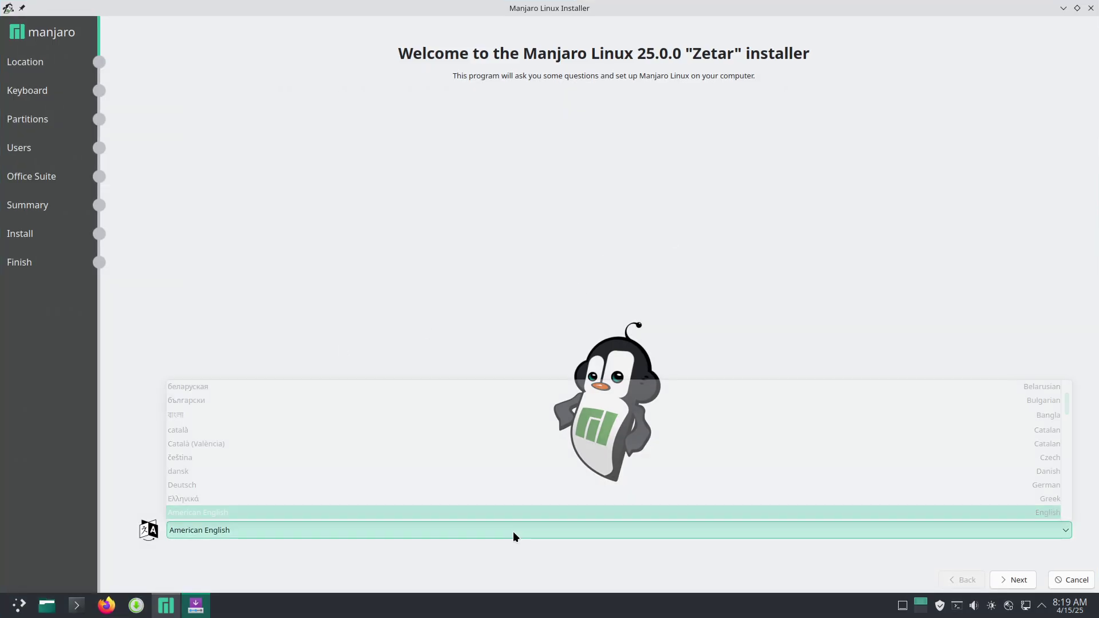
{"action": "left_click", "coordinate": [501, 234]}
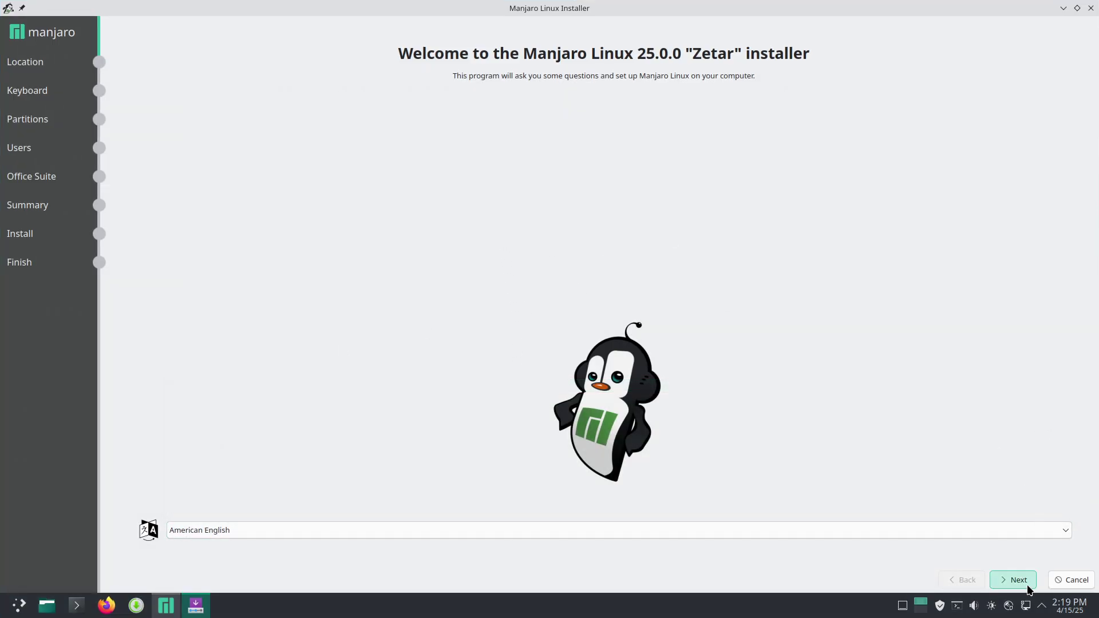
Step: Set the time zone to America/Los Angeles, leaving the locale settings unchanged
{"action": "key", "text": "Return"}
{"action": "left_click", "coordinate": [424, 124]}
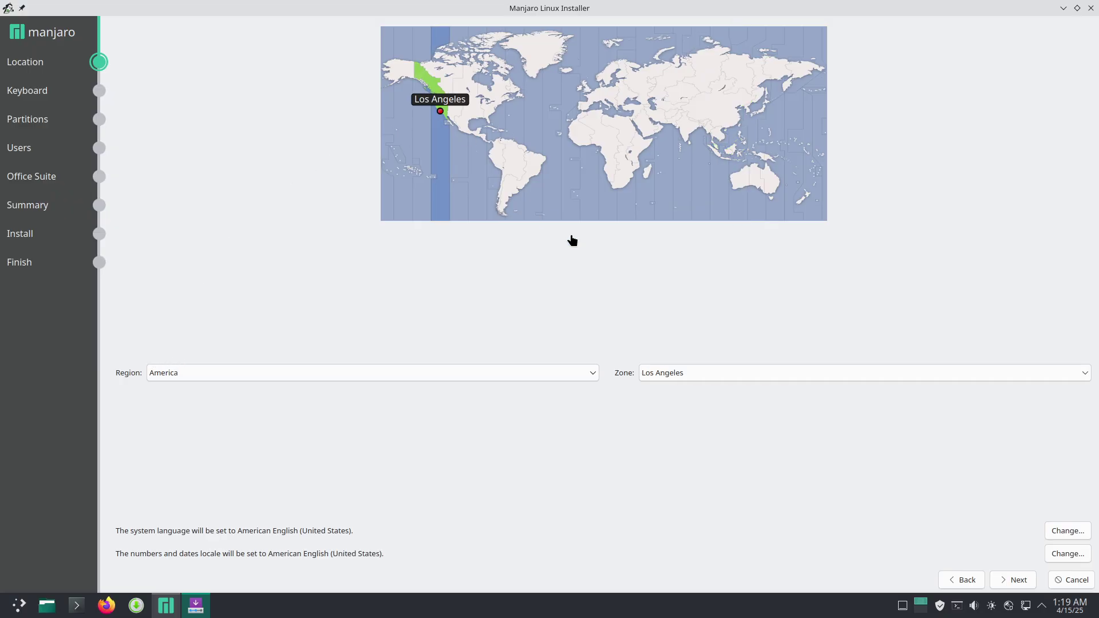
{"action": "left_click", "coordinate": [1068, 531]}
{"action": "left_click", "coordinate": [586, 361]}
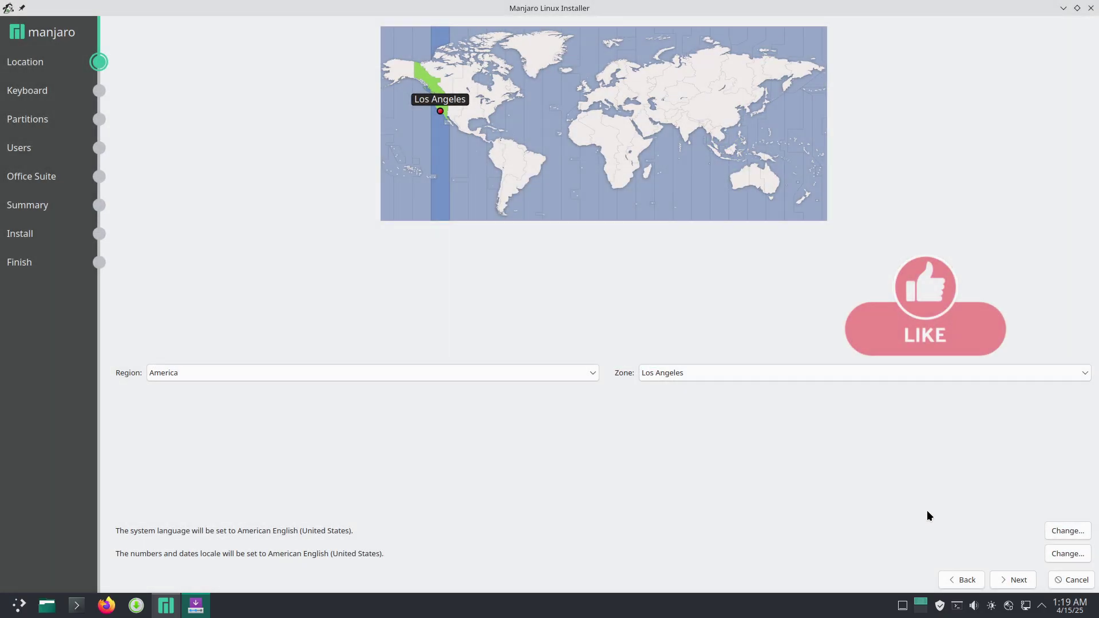
Step: Keep Generic 105-key PC as the keyboard model and the default switching shortcut
{"action": "left_click", "coordinate": [1013, 580]}
{"action": "left_click", "coordinate": [483, 159]}
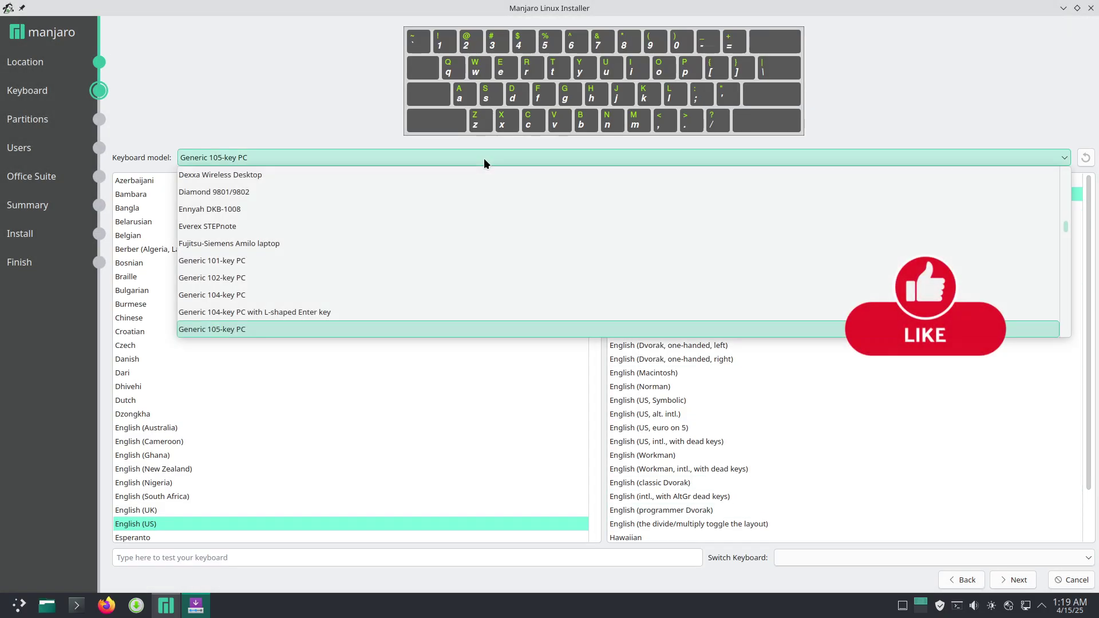
{"action": "left_click", "coordinate": [866, 94]}
{"action": "left_click", "coordinate": [988, 560]}
{"action": "left_click", "coordinate": [808, 576]}
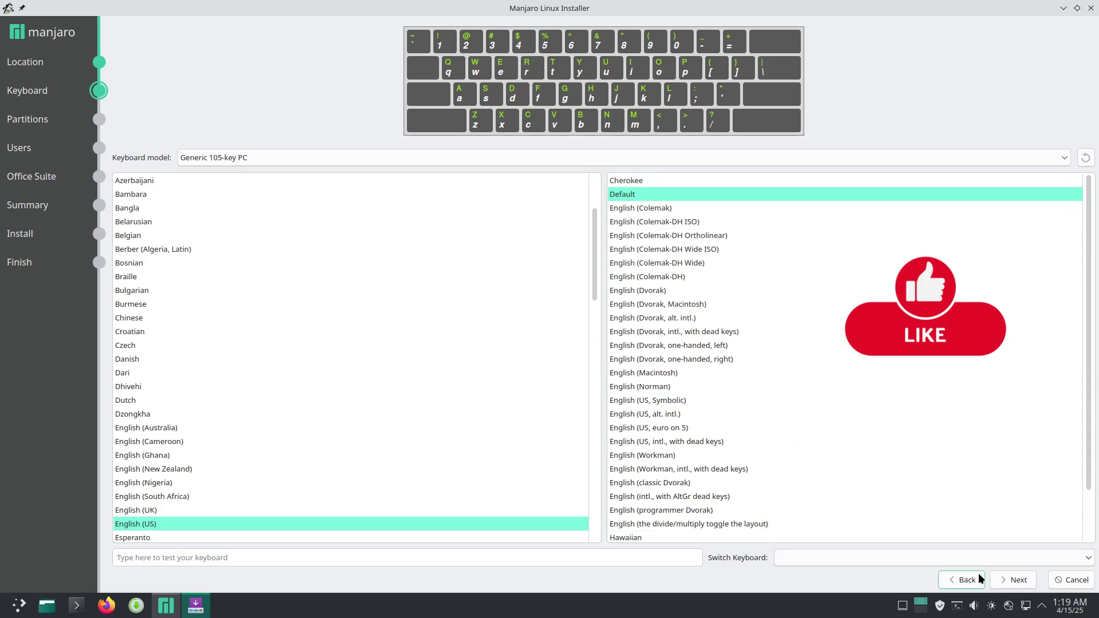
Step: On the partitioning step, keep No swap and btrfs for the 60 GiB disk
{"action": "left_click", "coordinate": [1011, 580]}
{"action": "left_click", "coordinate": [260, 93]}
{"action": "left_click", "coordinate": [357, 102]}
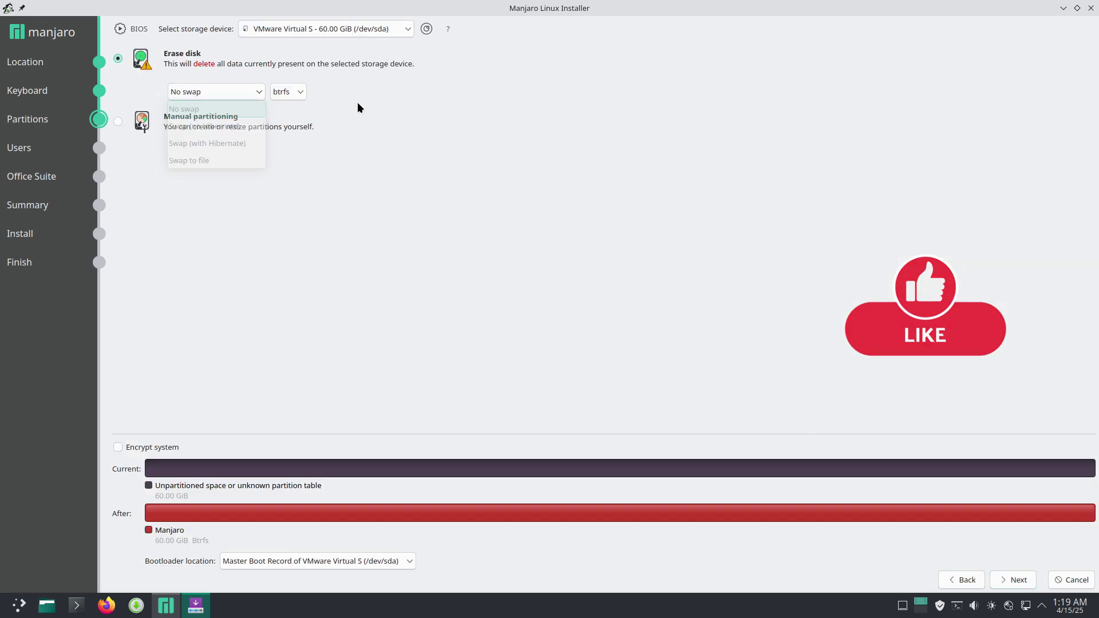
{"action": "left_click", "coordinate": [287, 91]}
{"action": "left_click", "coordinate": [368, 36]}
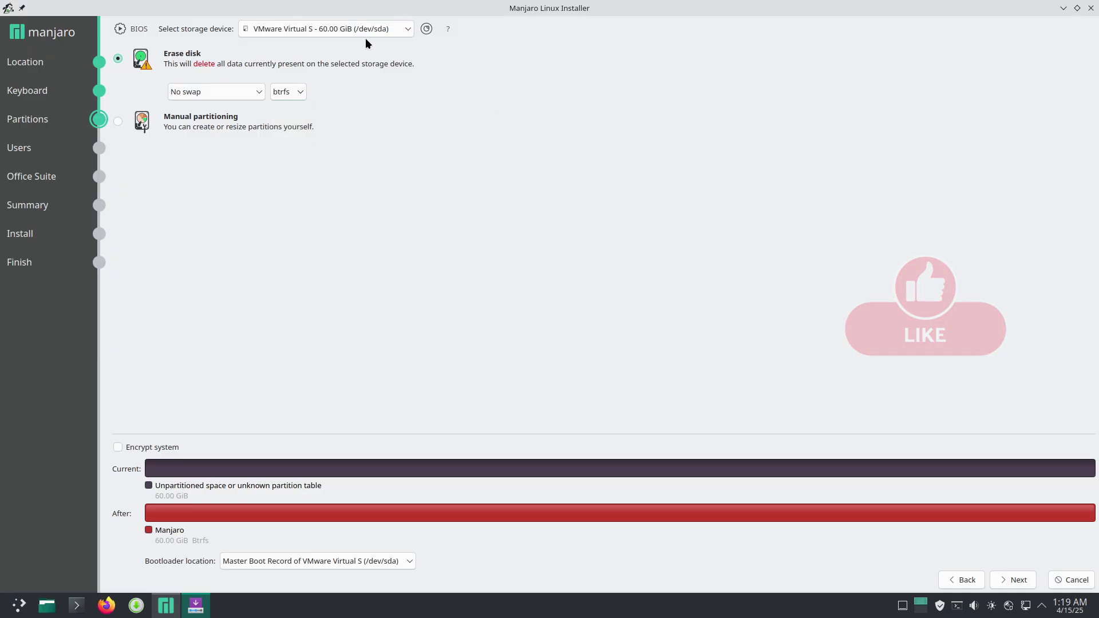
{"action": "left_click", "coordinate": [538, 154]}
Step: Try manual partitioning on the 60 GiB disk, then go back and choose Erase disk
{"action": "left_click", "coordinate": [118, 122]}
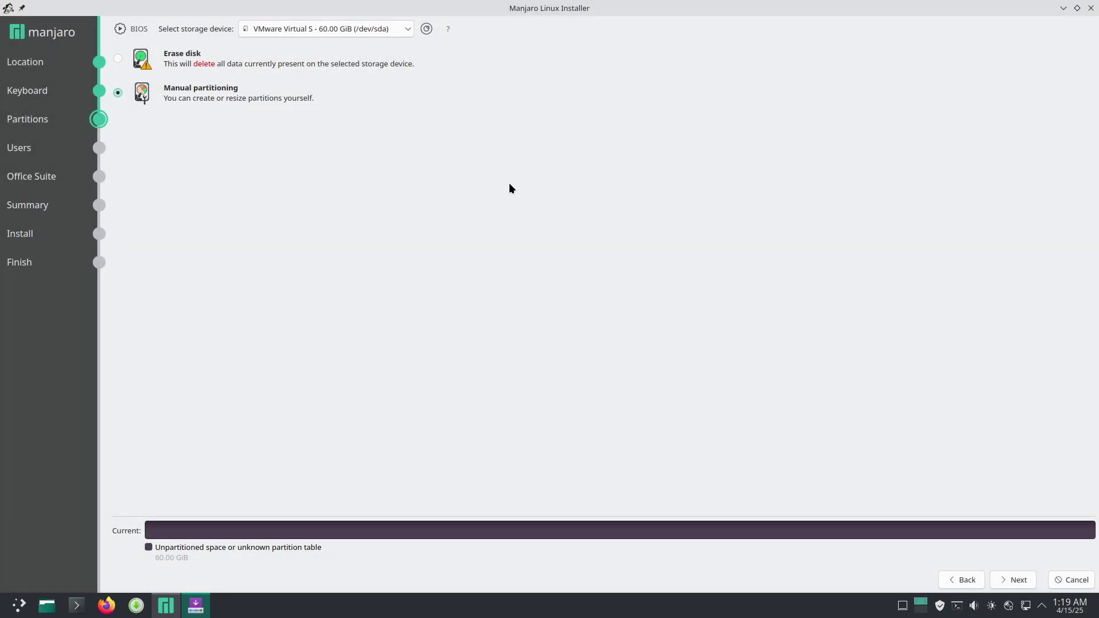
{"action": "left_click", "coordinate": [1012, 581]}
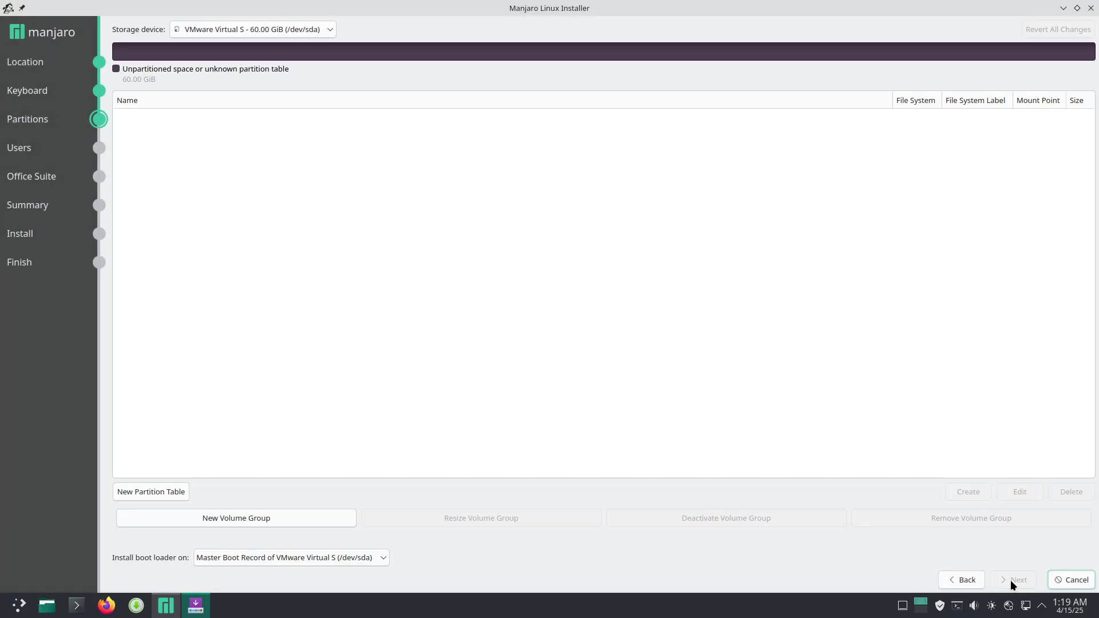
{"action": "left_click", "coordinate": [294, 30]}
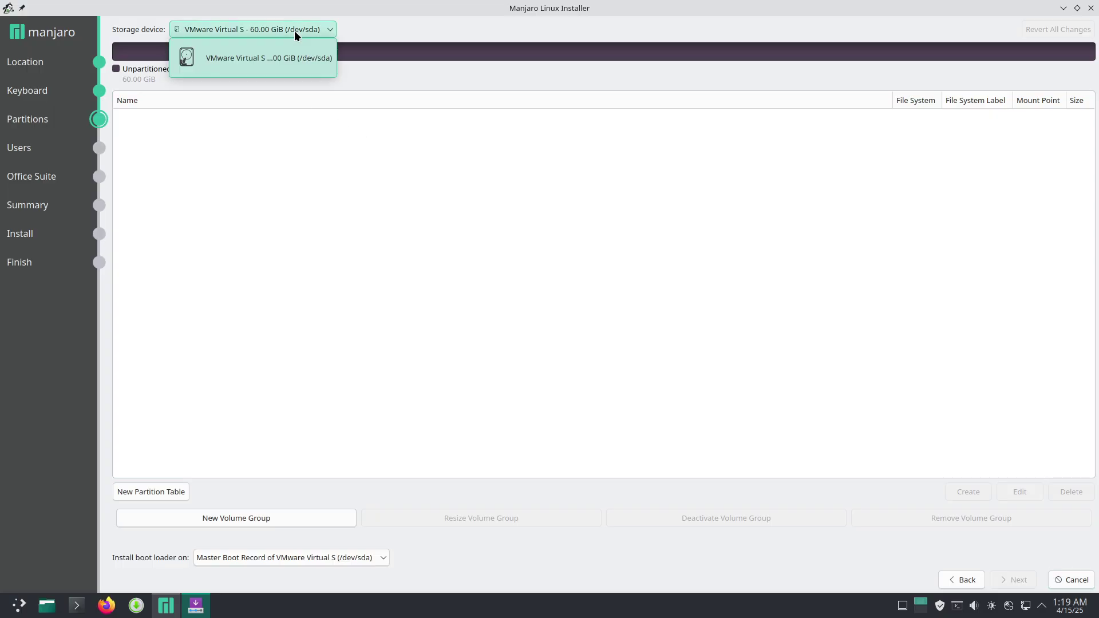
{"action": "left_click", "coordinate": [294, 30]}
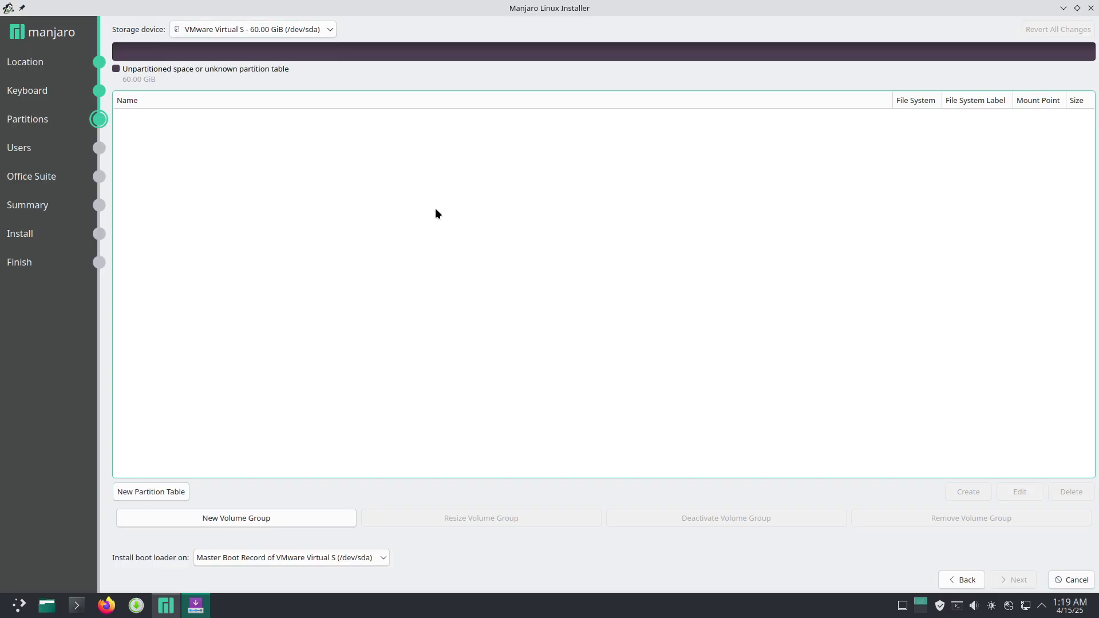
{"action": "left_click", "coordinate": [961, 581]}
{"action": "left_click", "coordinate": [119, 61]}
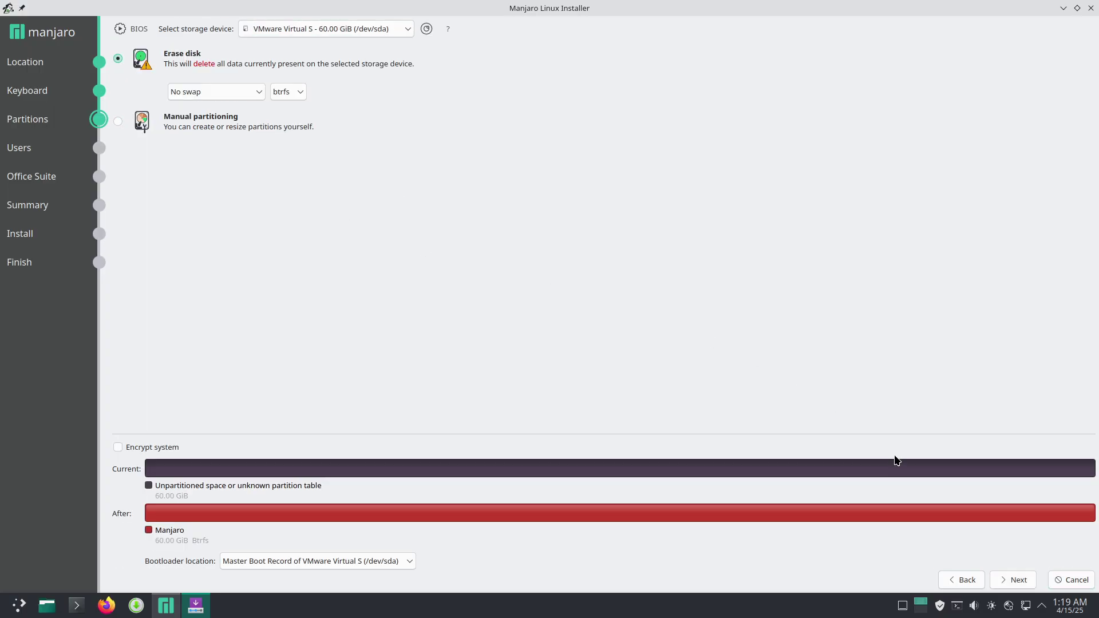
Step: Enter the user's full name and delete the extra suffix from the computer name
{"action": "left_click", "coordinate": [1003, 580]}
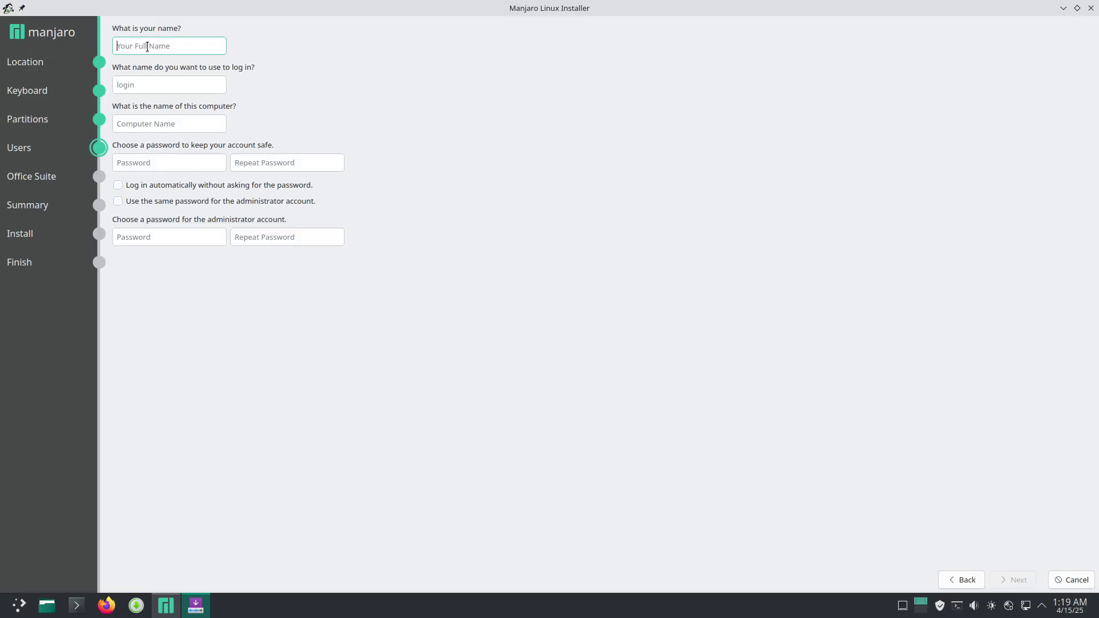
{"action": "type", "text": "runboxing"}
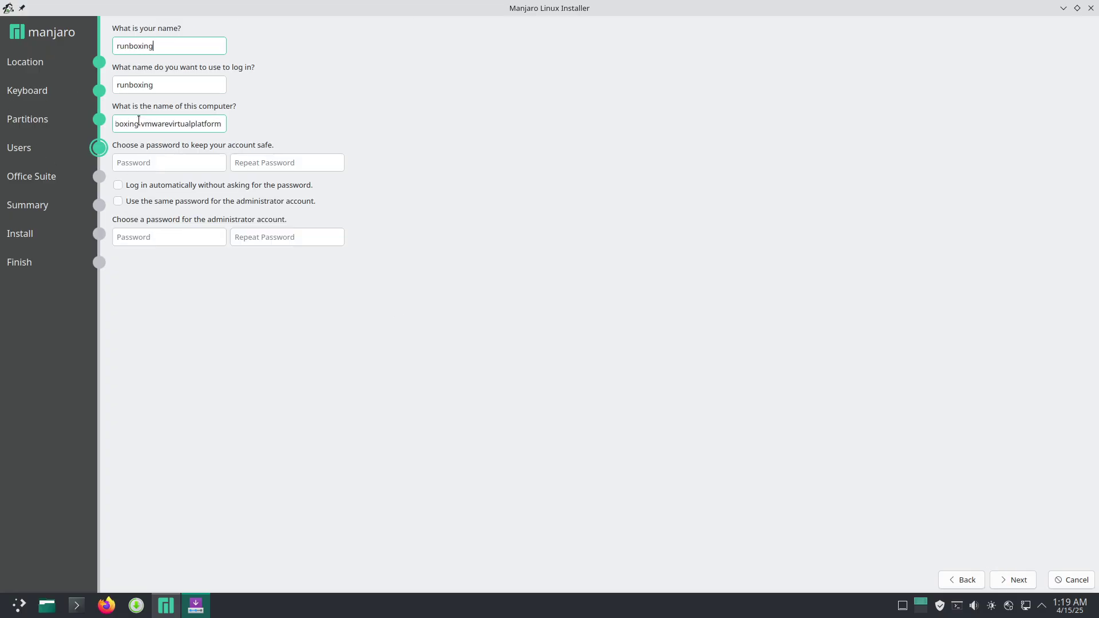
{"action": "left_click_drag", "start_coordinate": [148, 124], "coordinate": [363, 122]}
{"action": "key", "text": "BackSpace"}
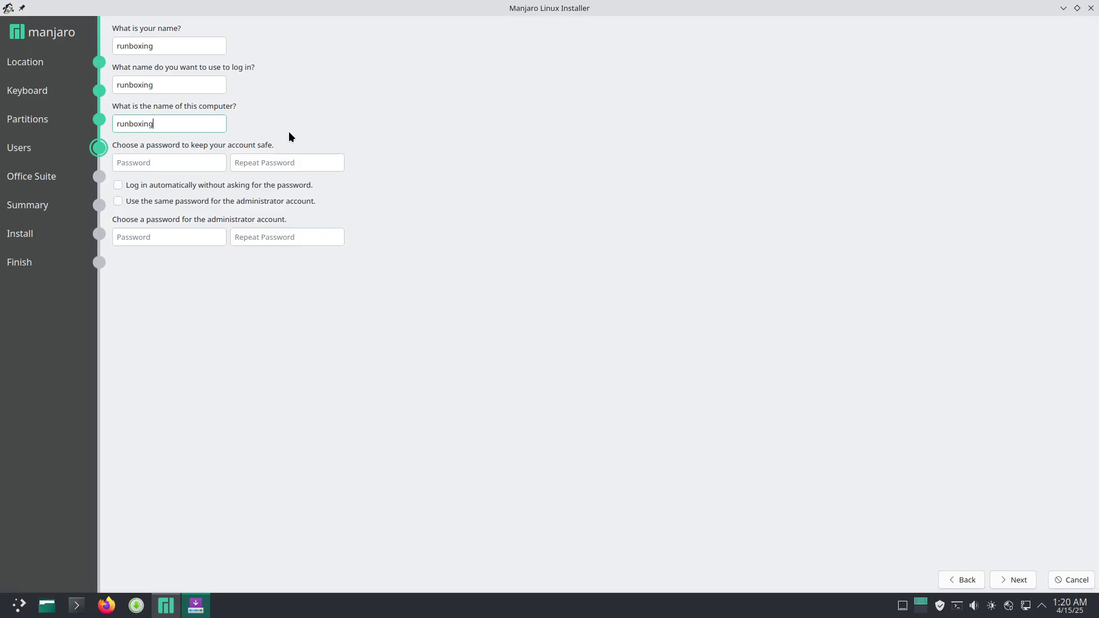
Step: Enter and repeat the account password, and enable automatic login
{"action": "left_click", "coordinate": [188, 162]}
{"action": "type", "text": "•••••"}
{"action": "left_click", "coordinate": [249, 163]}
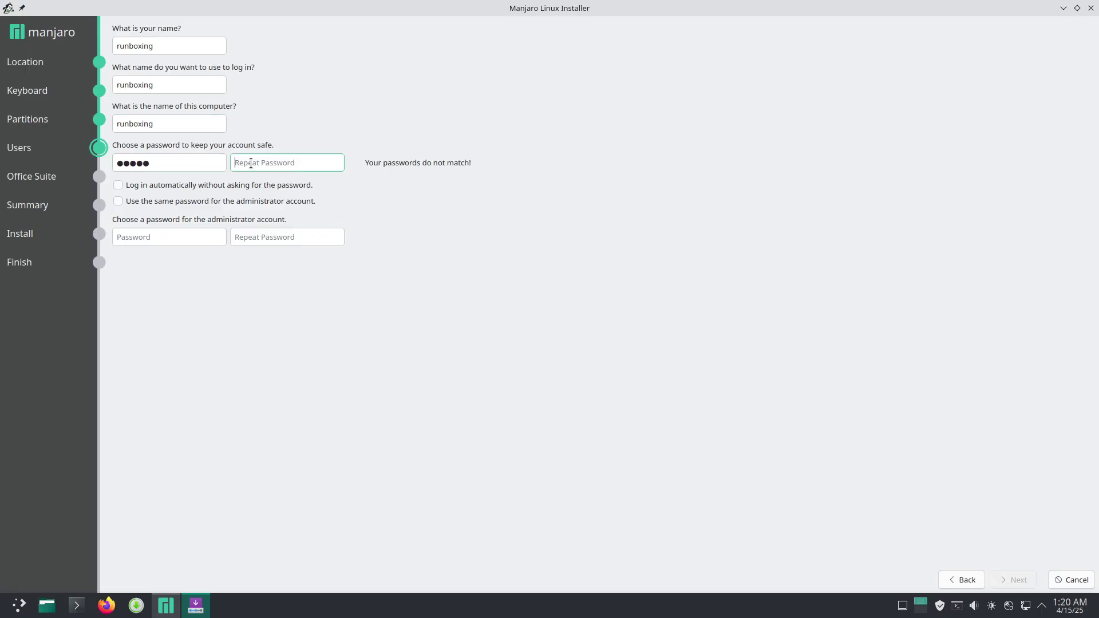
{"action": "type", "text": "•••••"}
{"action": "left_click", "coordinate": [157, 189]}
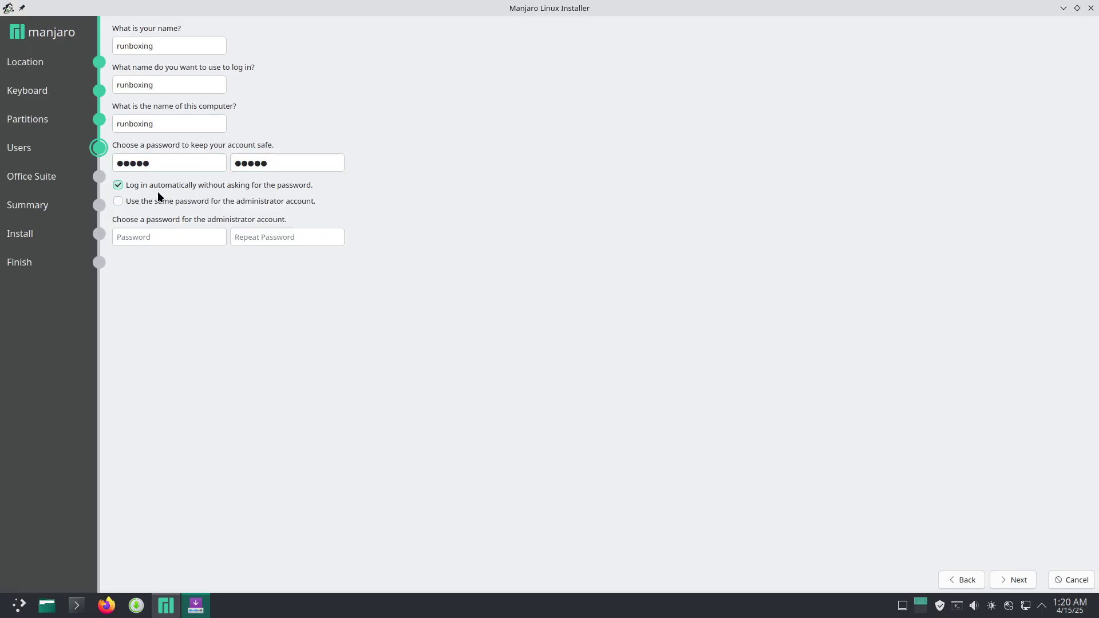
Step: Reuse the password for the administrator, review the office suite options, and reach the summary
{"action": "left_click", "coordinate": [158, 198]}
{"action": "left_click", "coordinate": [1012, 580]}
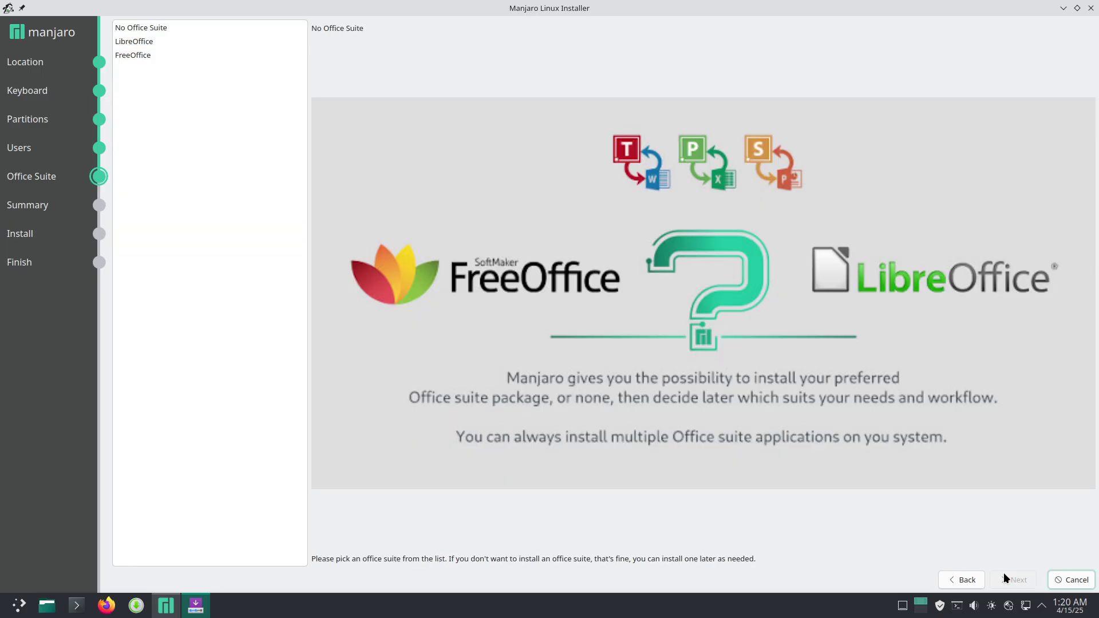
{"action": "left_click", "coordinate": [190, 28]}
{"action": "left_click", "coordinate": [192, 41]}
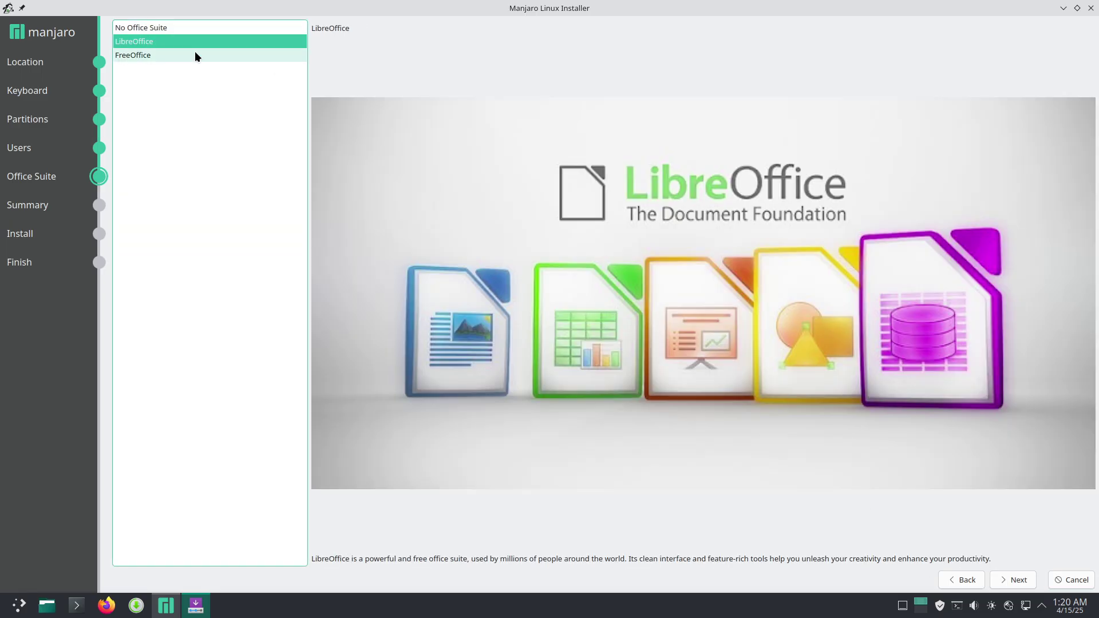
{"action": "left_click", "coordinate": [193, 55]}
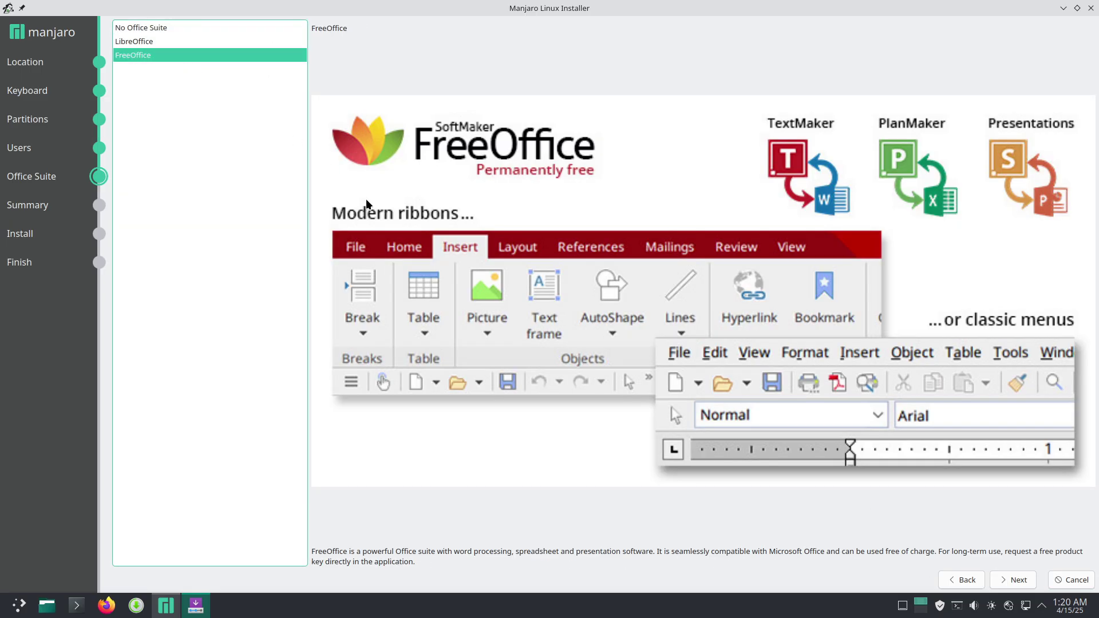
{"action": "left_click", "coordinate": [183, 32]}
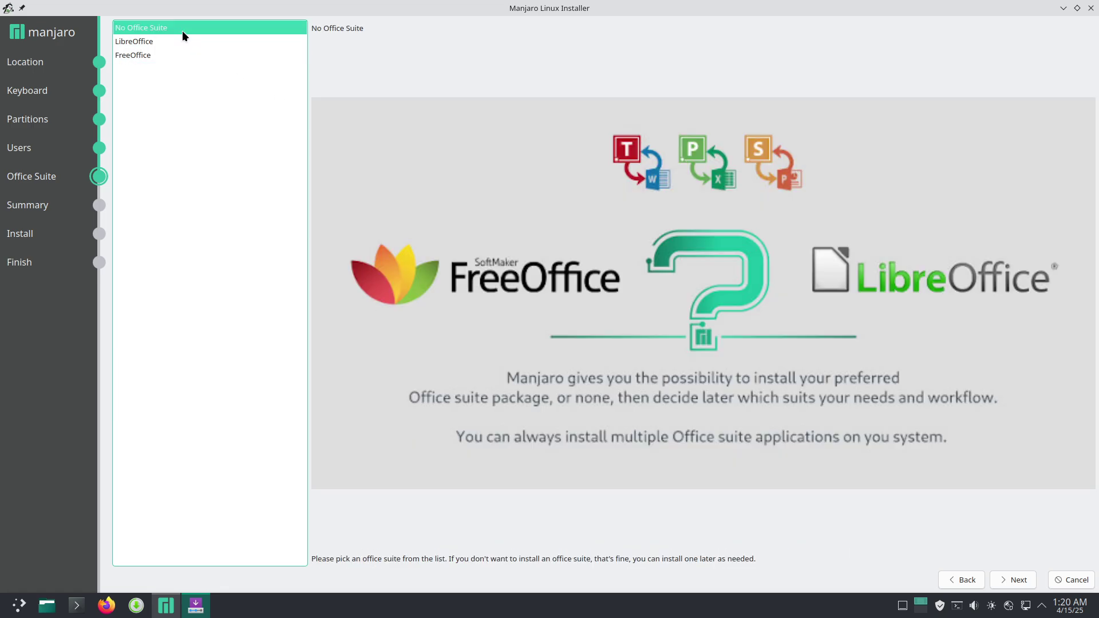
{"action": "left_click", "coordinate": [182, 41]}
{"action": "left_click", "coordinate": [1003, 579]}
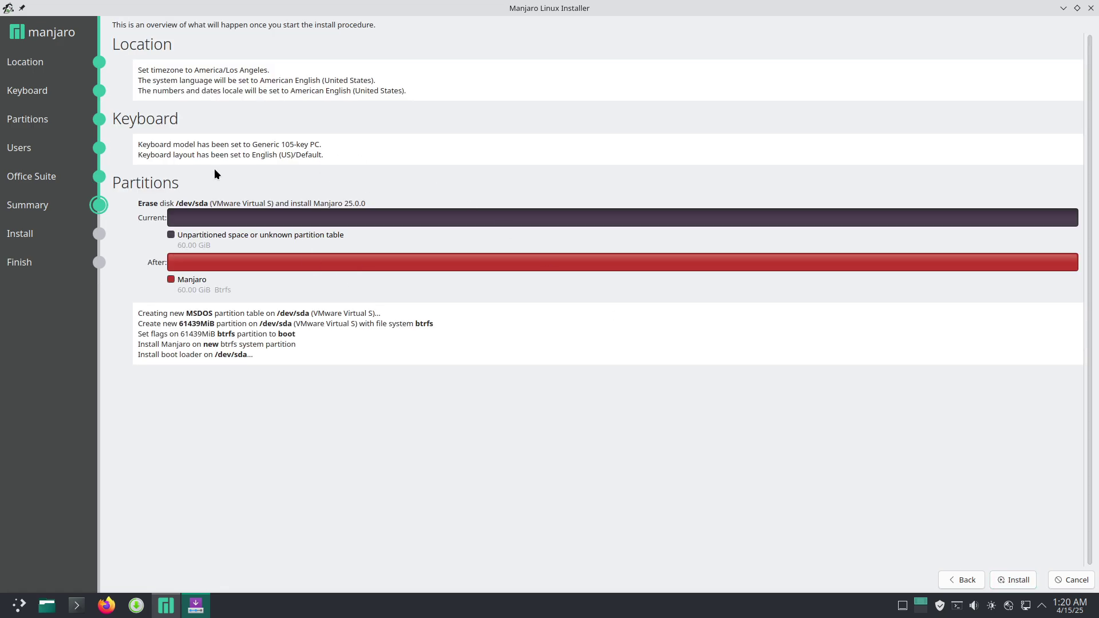
Step: Cancel the installation, close Manjaro Hello, and open the desktop's context menu
{"action": "left_click", "coordinate": [1071, 580]}
{"action": "left_click", "coordinate": [590, 303]}
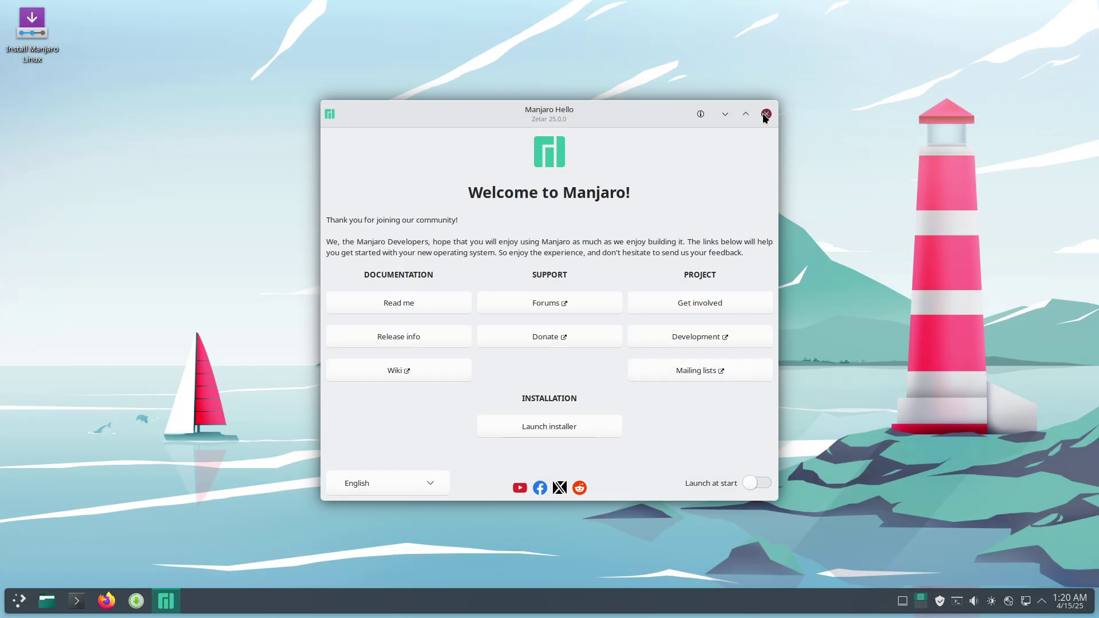
{"action": "left_click", "coordinate": [700, 114]}
{"action": "left_click", "coordinate": [643, 383]}
{"action": "left_click", "coordinate": [766, 114]}
{"action": "right_click", "coordinate": [568, 163]}
{"action": "left_click", "coordinate": [593, 174]}
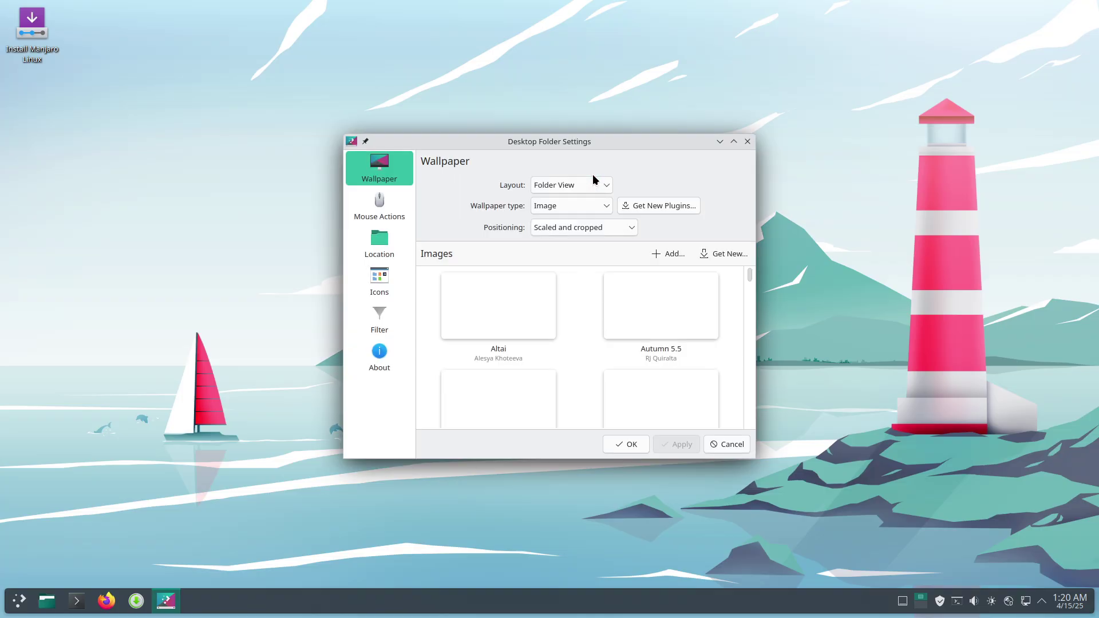
{"action": "left_click", "coordinate": [733, 141]}
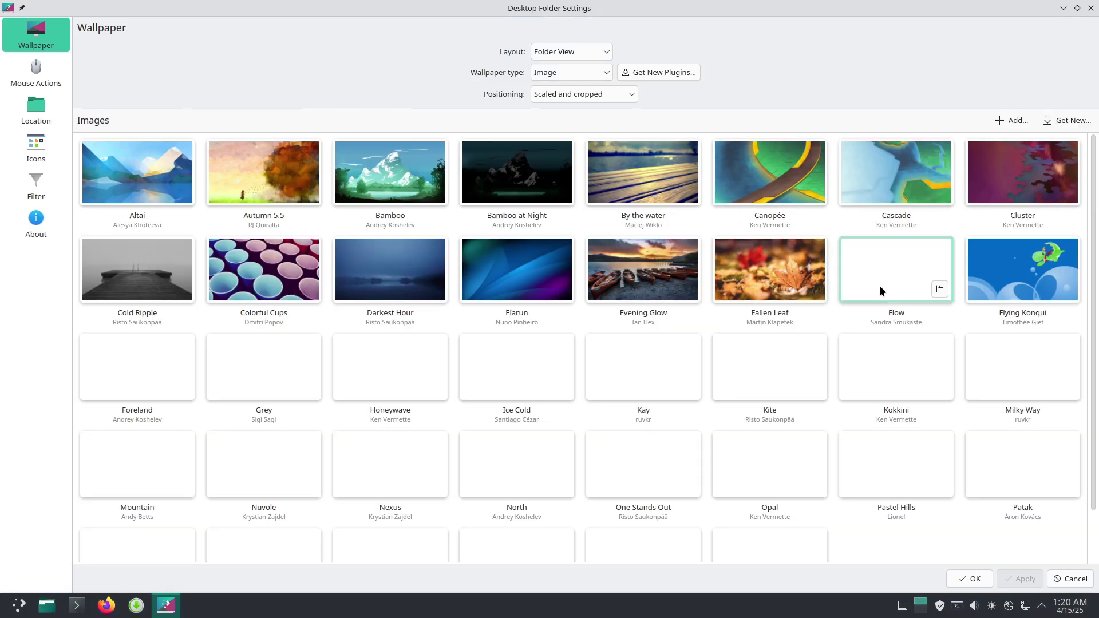
{"action": "left_click_drag", "start_coordinate": [1096, 206], "coordinate": [1097, 260]}
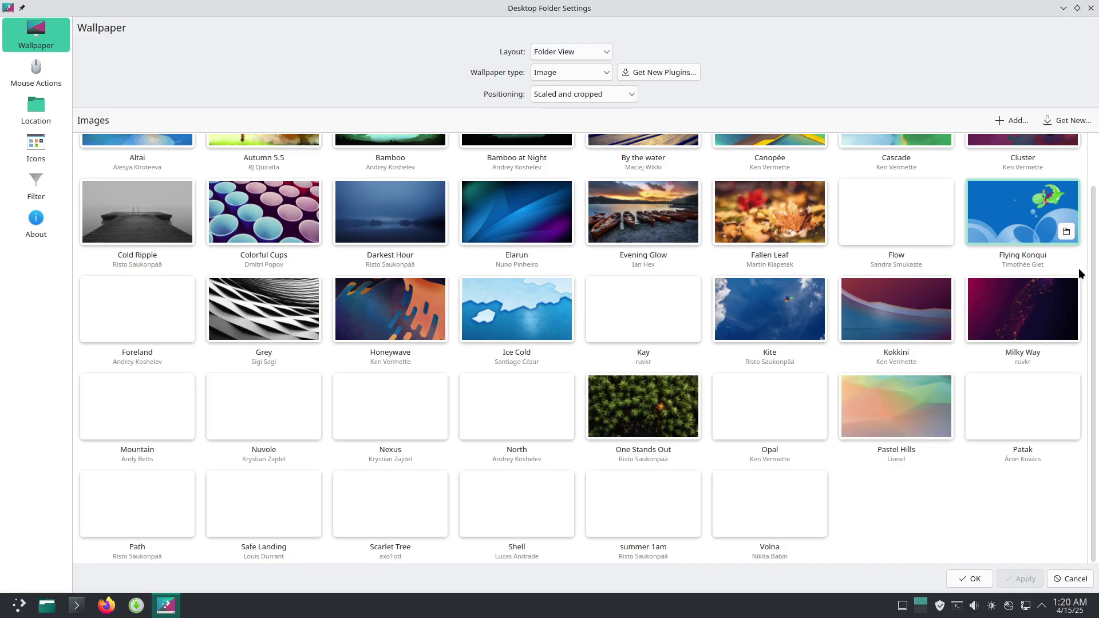
{"action": "left_click", "coordinate": [50, 230]}
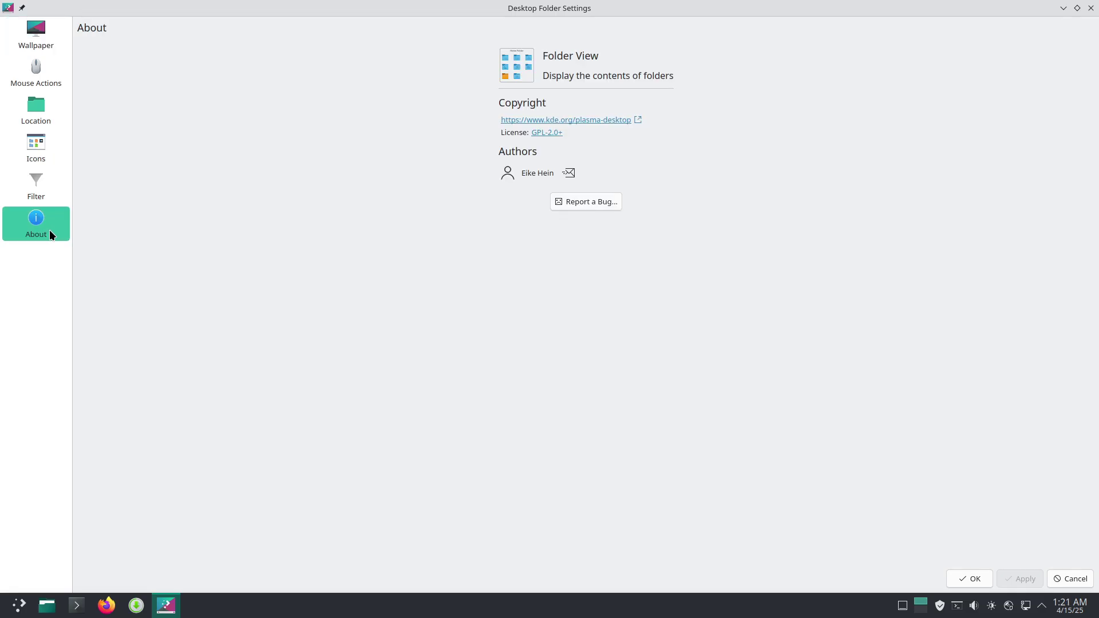
{"action": "left_click", "coordinate": [978, 576]}
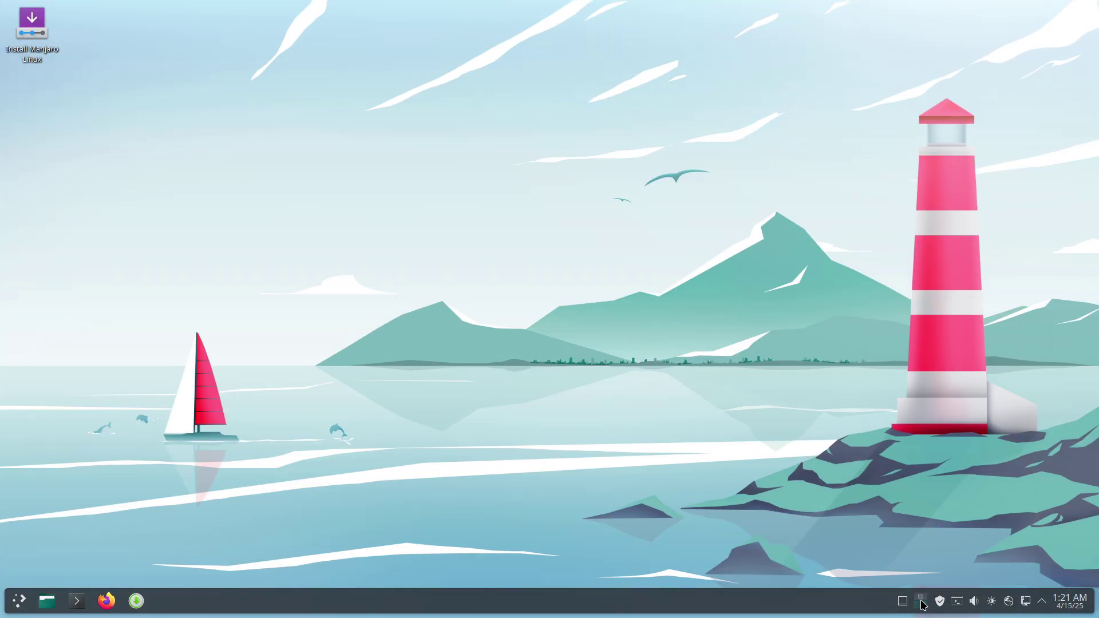
Step: Switch to the Dolphin desktop, run fastfetch in the Yakuake drop-down terminal, then hide it
{"action": "left_click", "coordinate": [922, 602]}
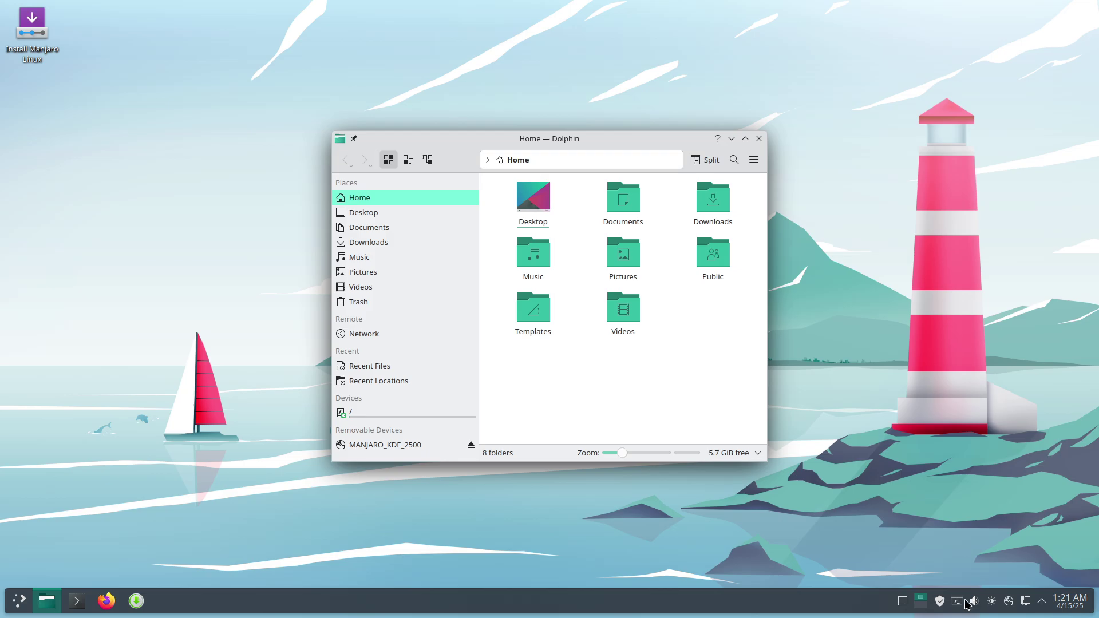
{"action": "left_click", "coordinate": [957, 601]}
{"action": "type", "text": "fast"}
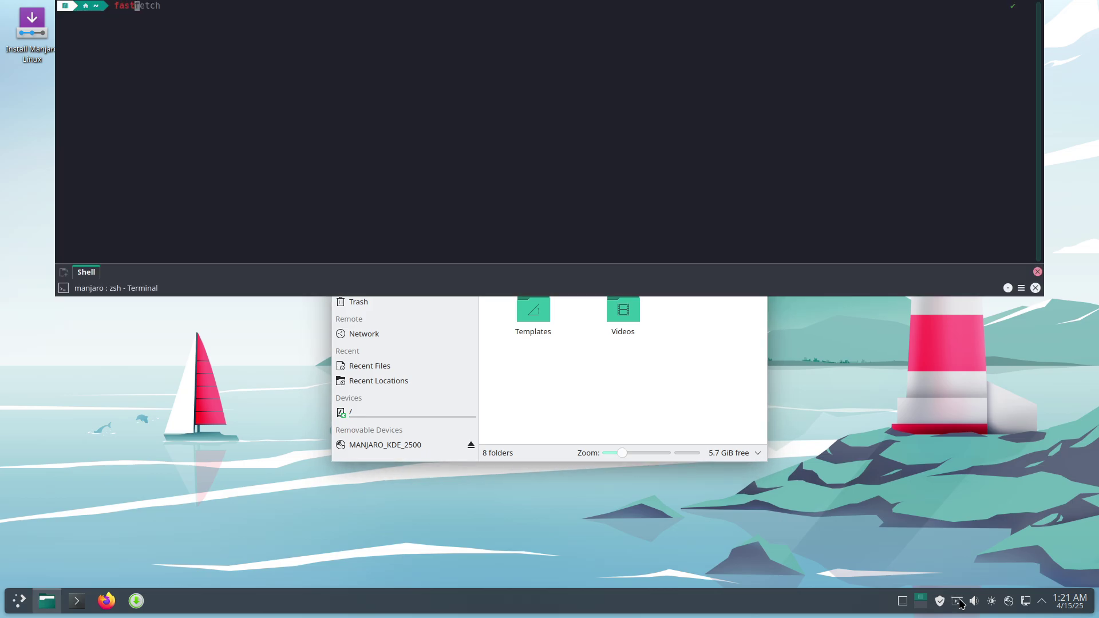
{"action": "type", "text": "fetch"}
{"action": "key", "text": "Return"}
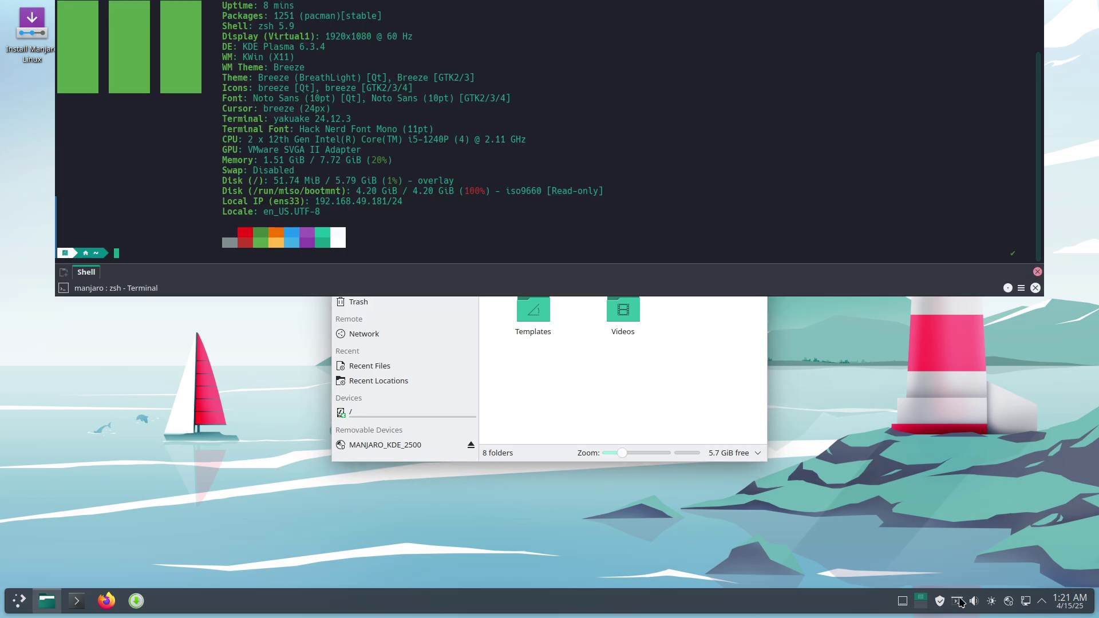
{"action": "left_click", "coordinate": [1037, 287]}
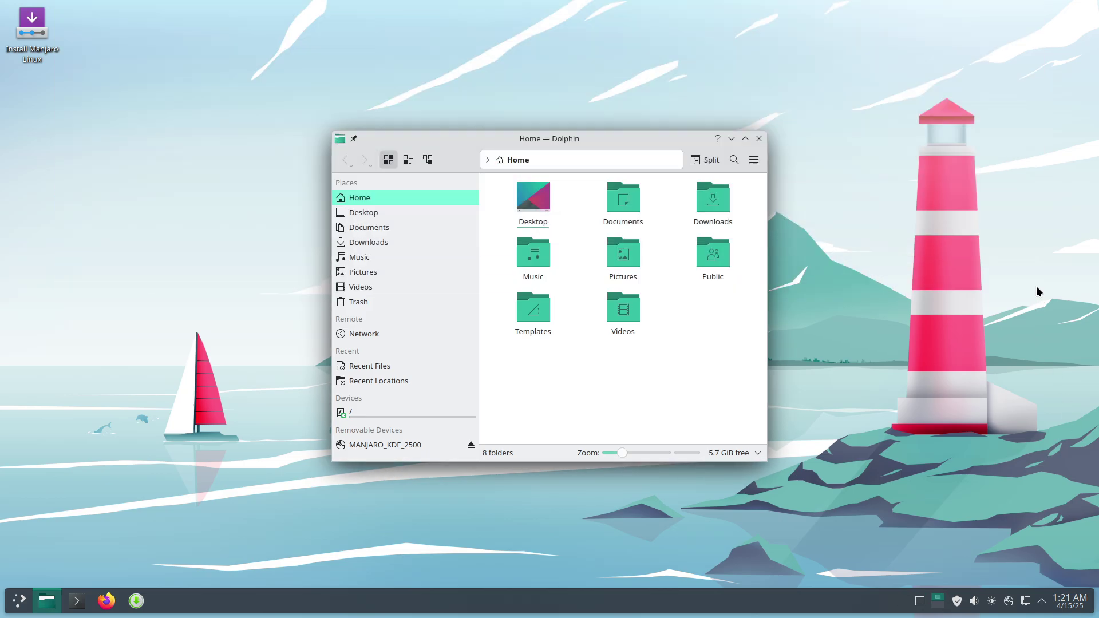
Step: Look through the tray's calendar, status items and audio volume popups, including applications playing audio
{"action": "left_click", "coordinate": [1061, 601]}
{"action": "left_click", "coordinate": [1041, 601]}
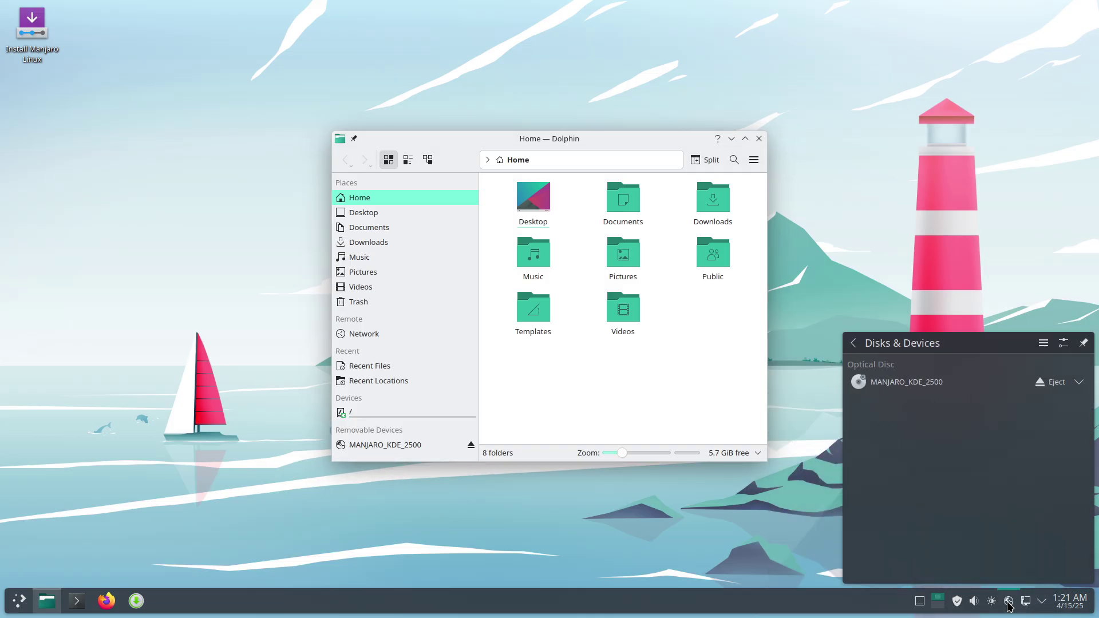
{"action": "left_click", "coordinate": [973, 601]}
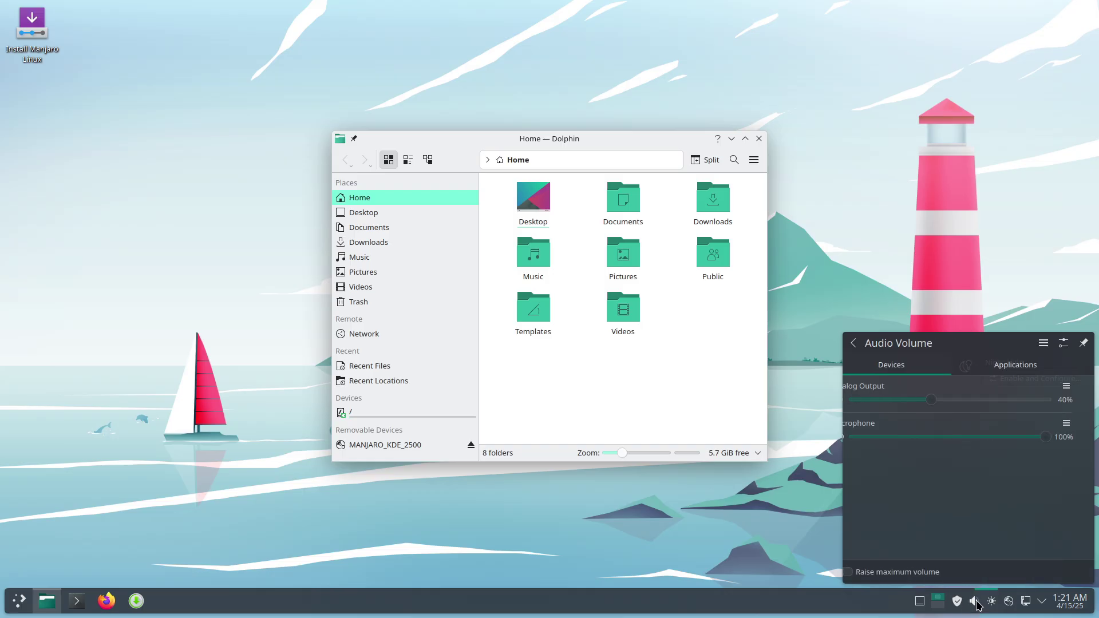
{"action": "left_click", "coordinate": [1020, 367]}
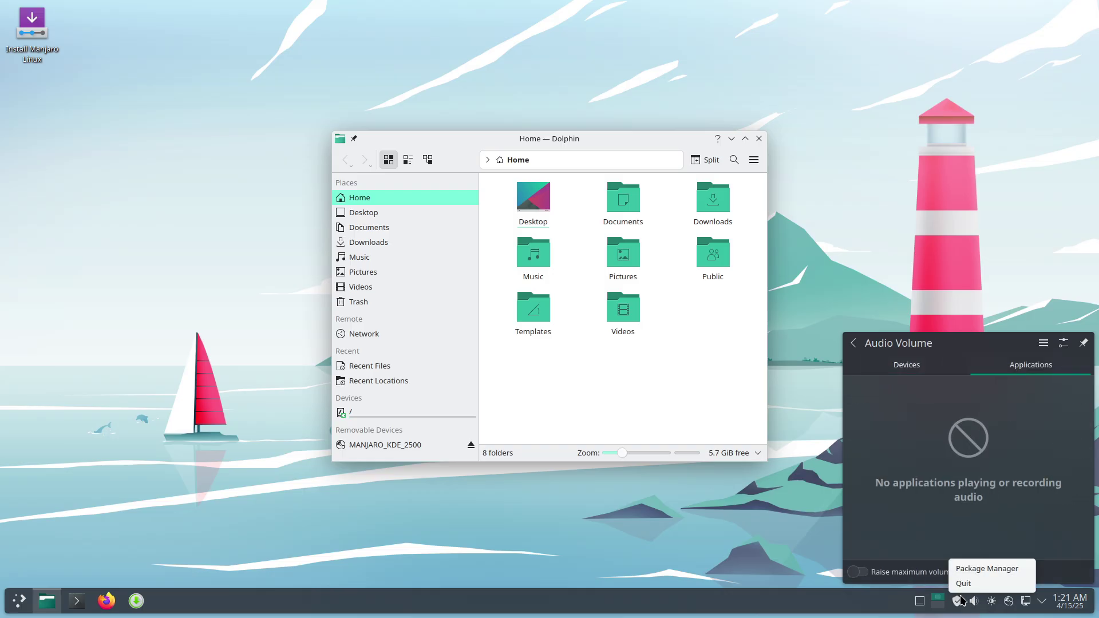
Step: Show Dolphin's About dialog with version 24.12.3 from its Help menu
{"action": "left_click", "coordinate": [751, 160]}
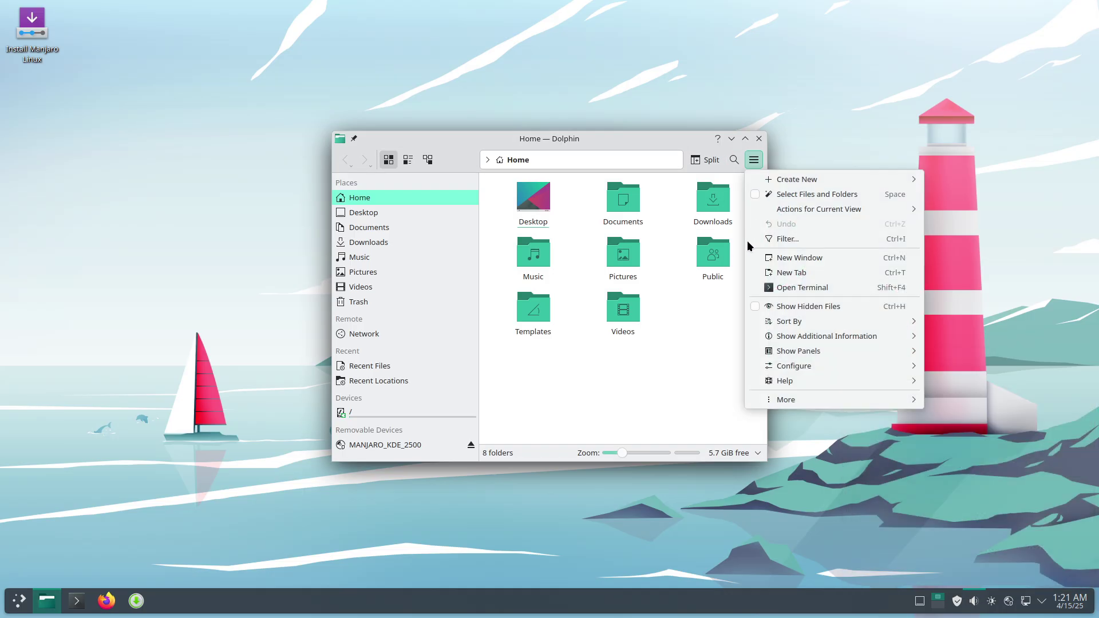
{"action": "mouse_move", "coordinate": [796, 379]}
{"action": "left_click", "coordinate": [973, 467]}
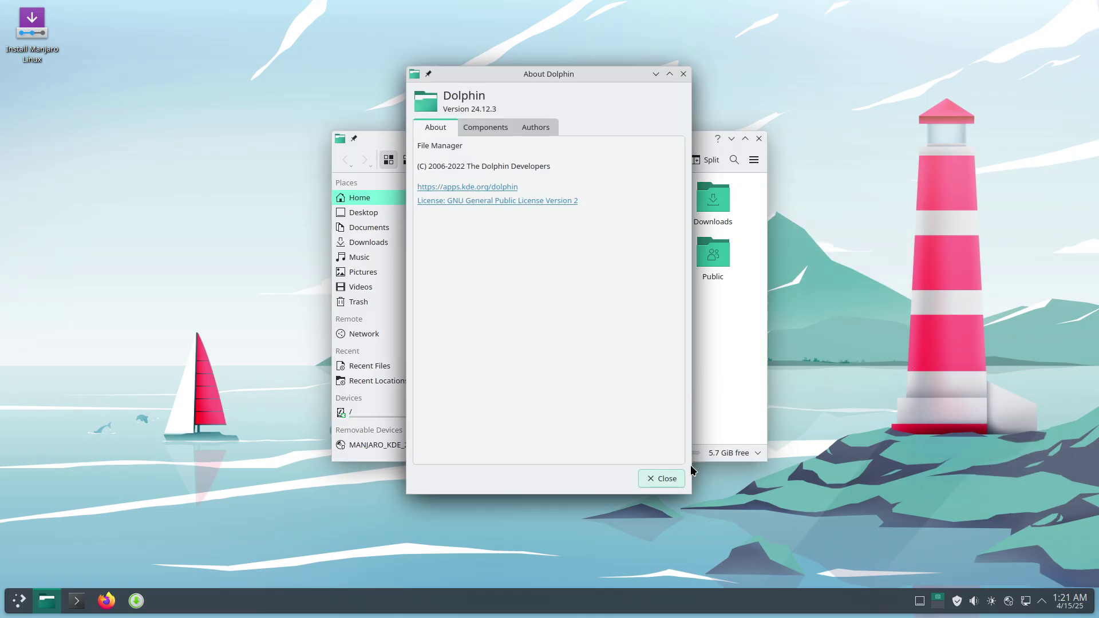
Step: Close Dolphin's About dialog and window, and maximize the Pamac software manager
{"action": "left_click", "coordinate": [664, 478]}
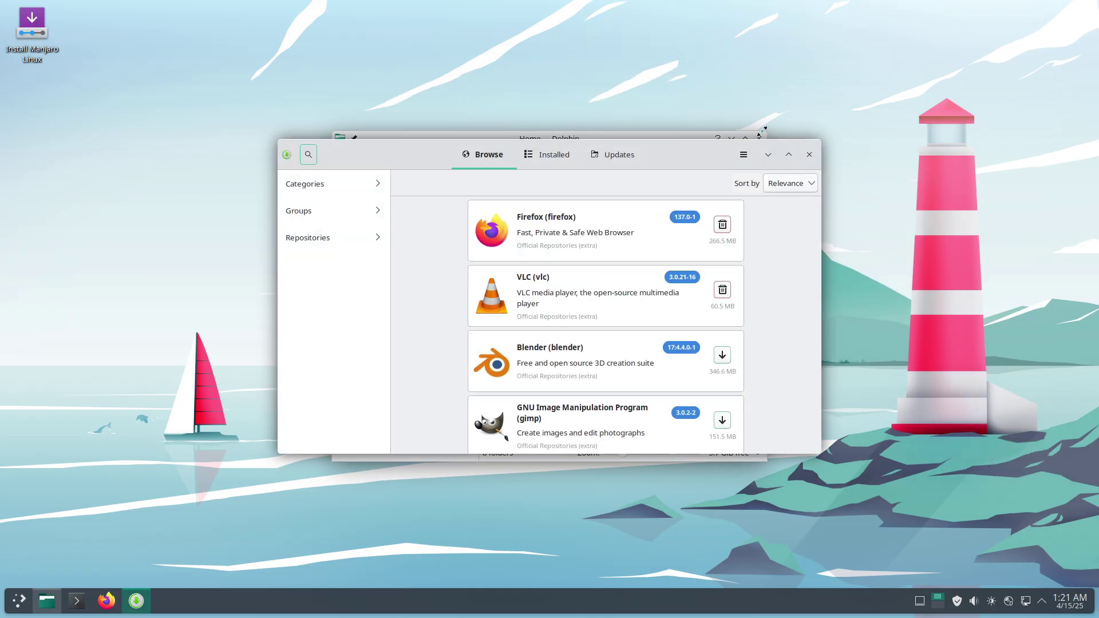
{"action": "left_click", "coordinate": [758, 138]}
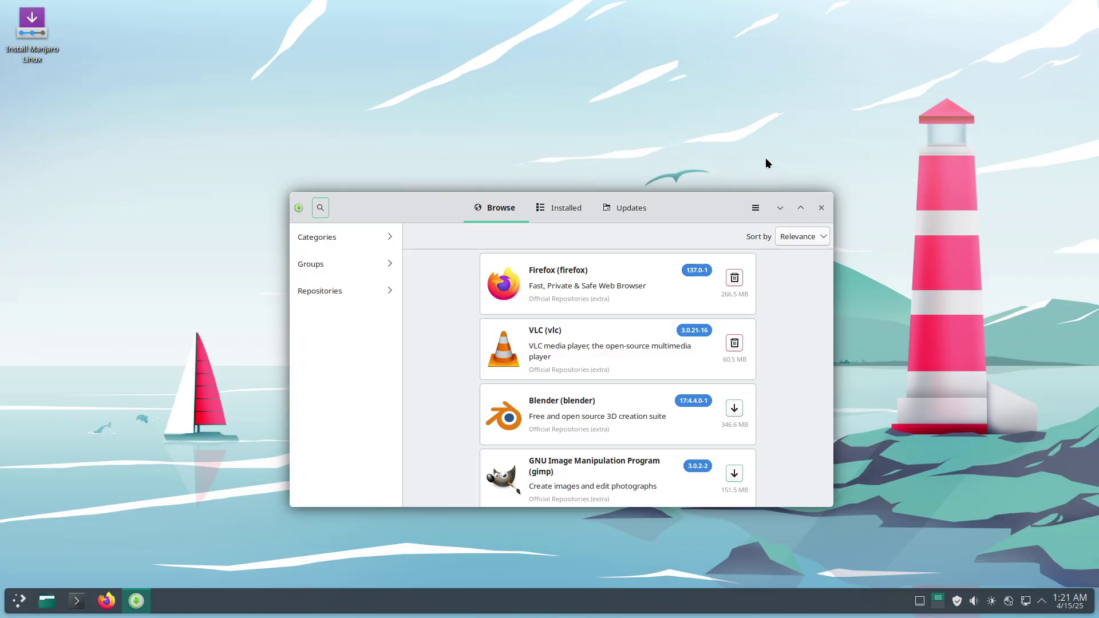
{"action": "left_click", "coordinate": [801, 208]}
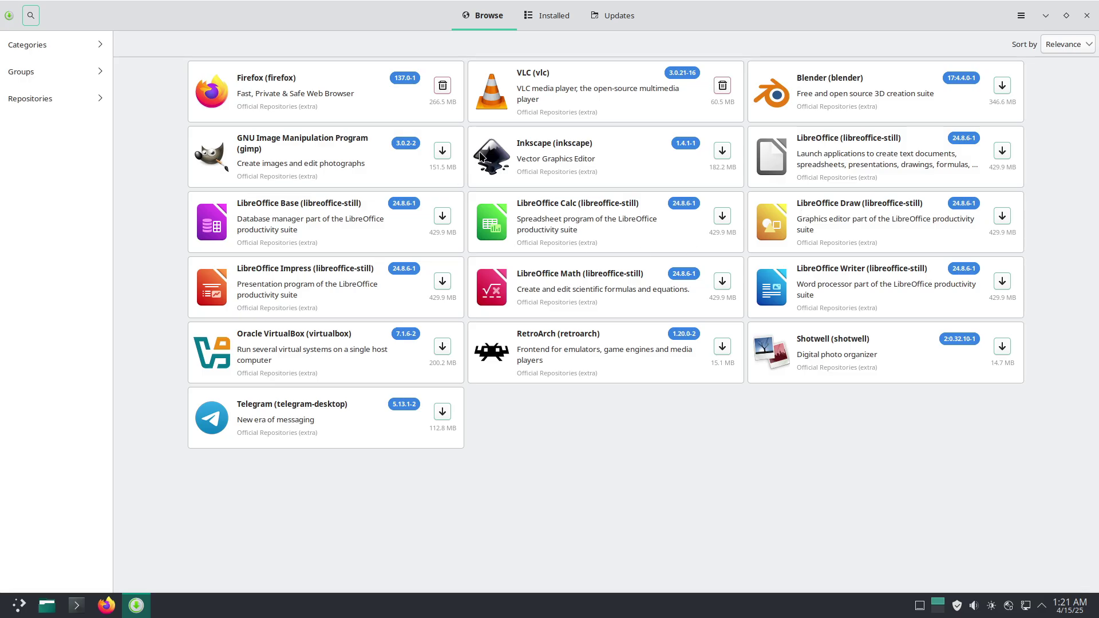
Step: Scroll through the installed packages, then check Updates, which reports the system is up to date
{"action": "left_click", "coordinate": [548, 16]}
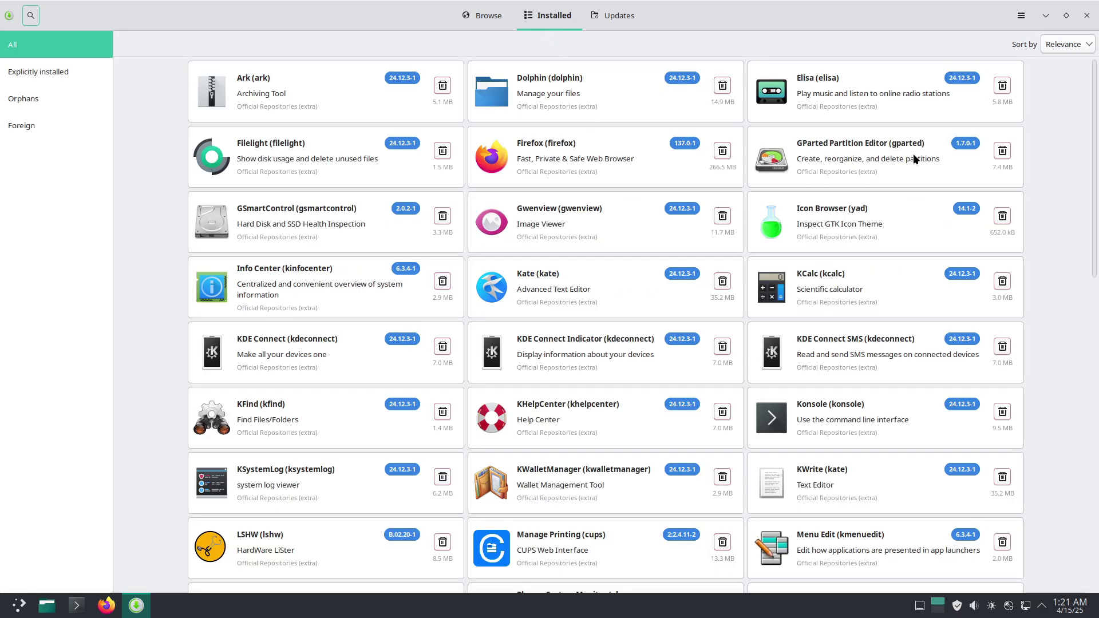
{"action": "left_click_drag", "start_coordinate": [1094, 126], "coordinate": [1097, 591]}
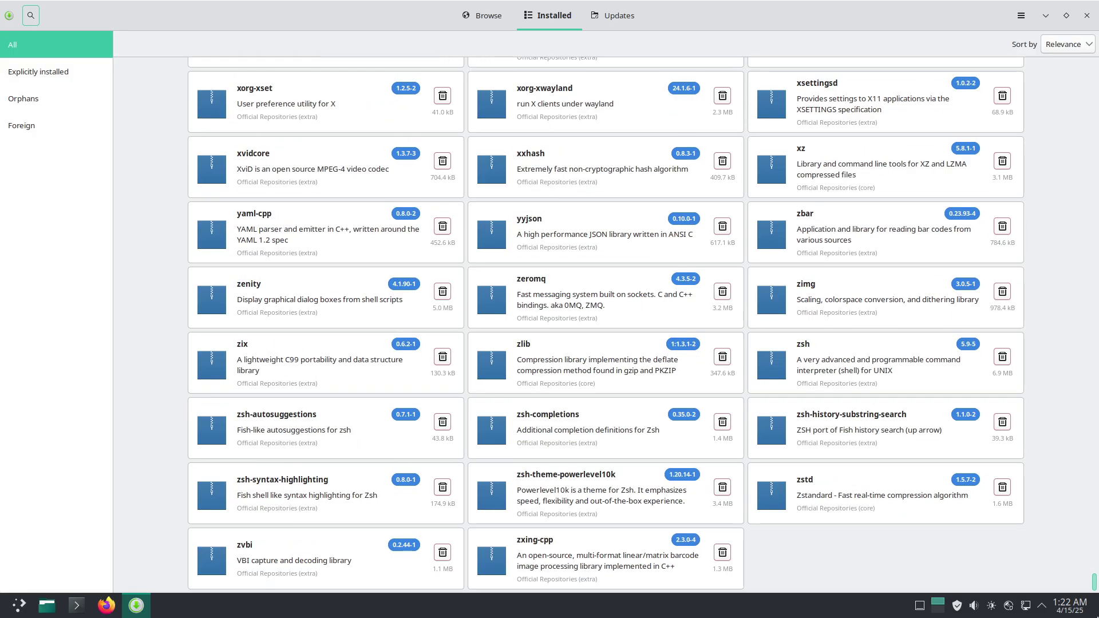
{"action": "left_click", "coordinate": [608, 17]}
Step: View Pamac's About information and select its version number
{"action": "left_click", "coordinate": [1020, 17]}
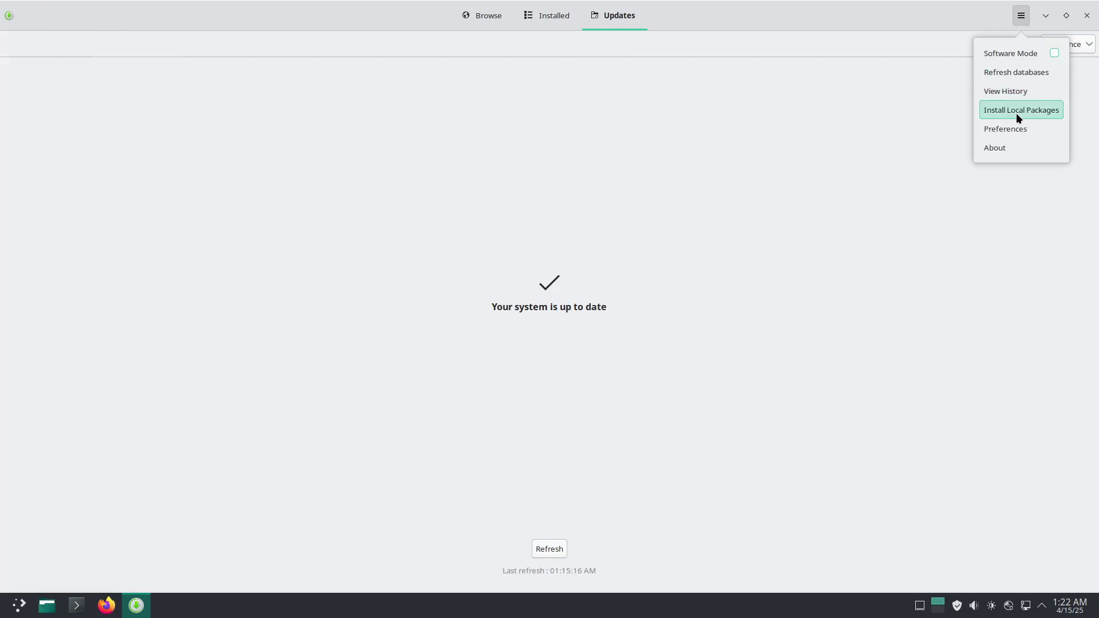
{"action": "left_click", "coordinate": [1008, 143]}
{"action": "left_click_drag", "start_coordinate": [555, 319], "coordinate": [522, 316]}
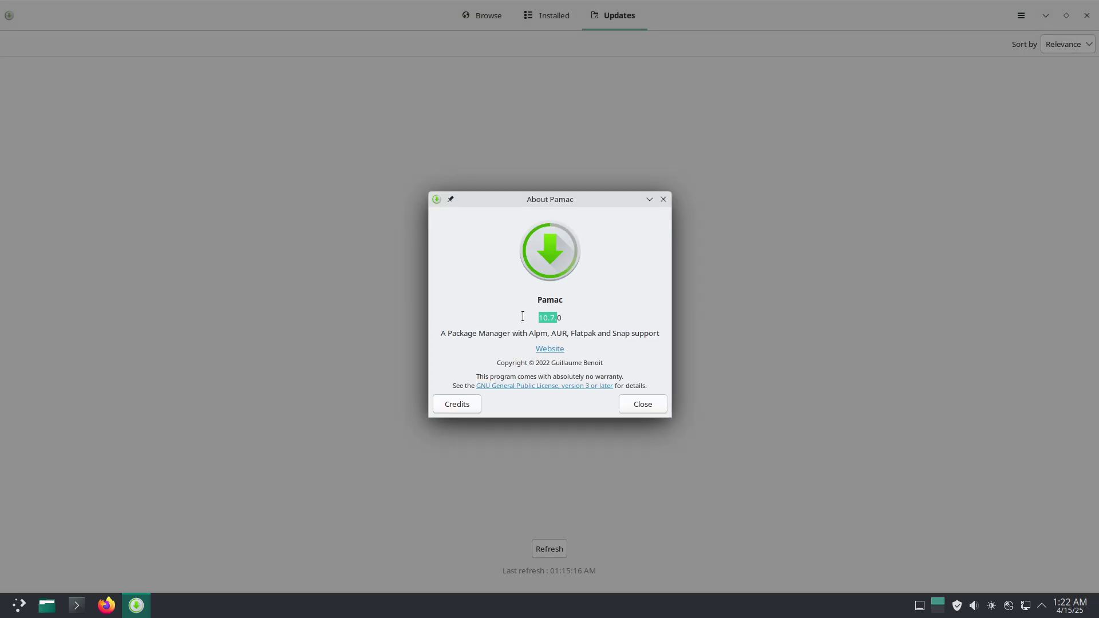
{"action": "left_click", "coordinate": [633, 397]}
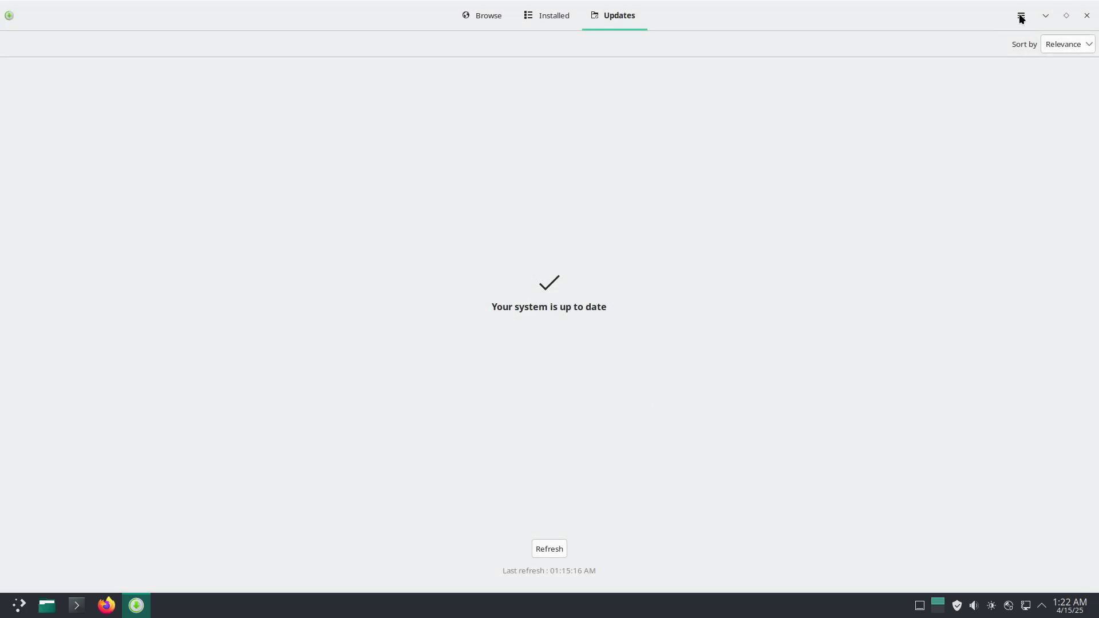
Step: Open Pamac preferences and keep the mirror country set to Worldwide
{"action": "left_click", "coordinate": [1021, 15]}
{"action": "left_click", "coordinate": [1021, 128]}
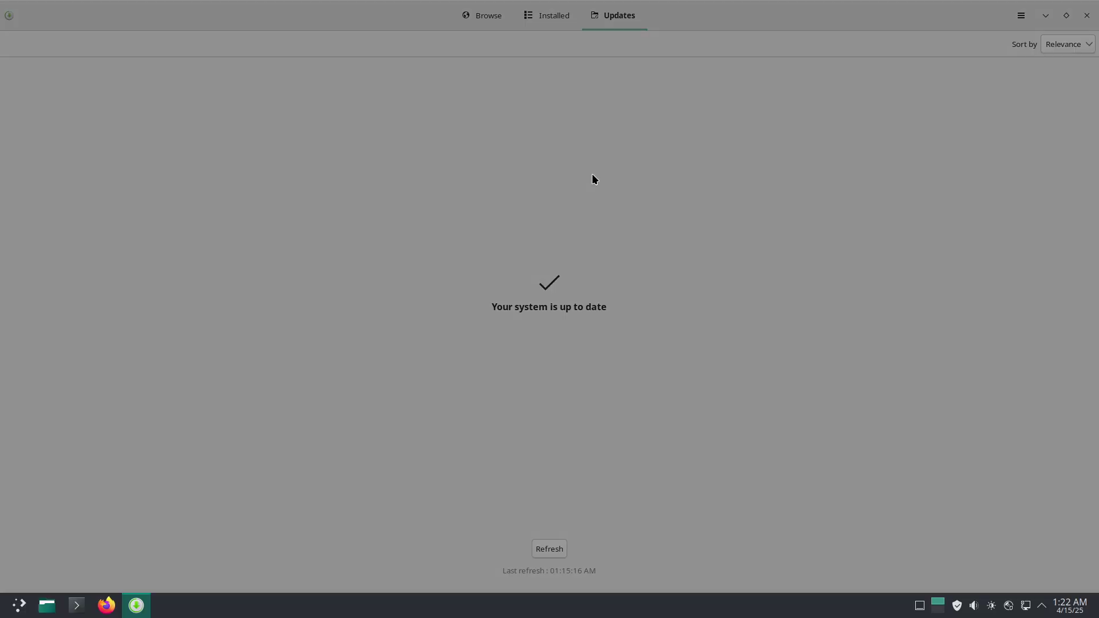
{"action": "scroll", "coordinate": [723, 315], "scroll_direction": "down", "scroll_amount": 5}
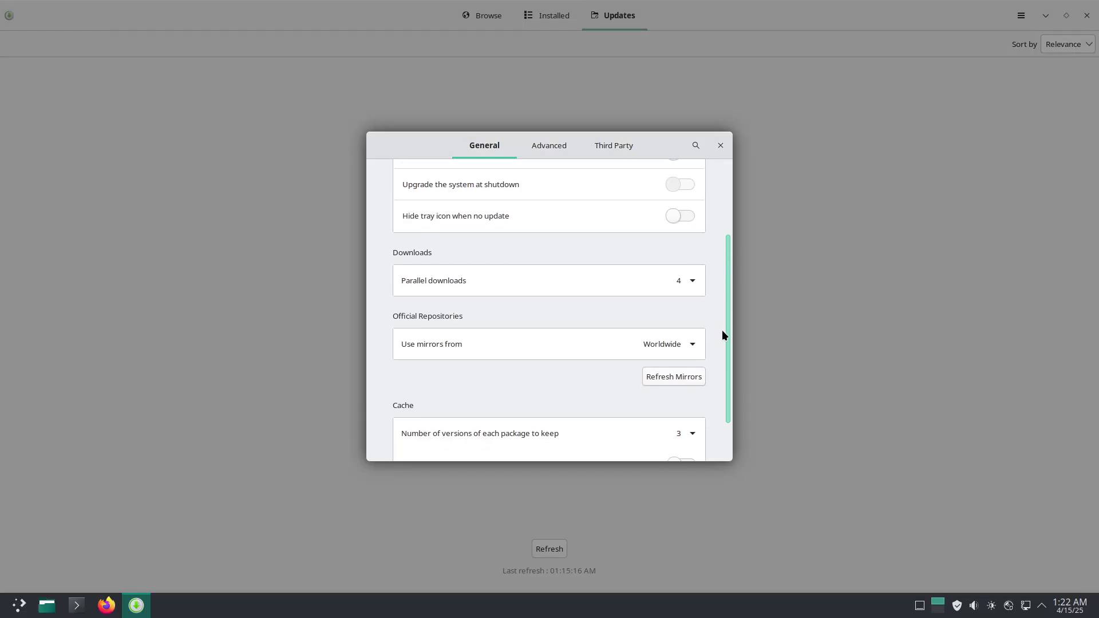
{"action": "left_click", "coordinate": [678, 288]}
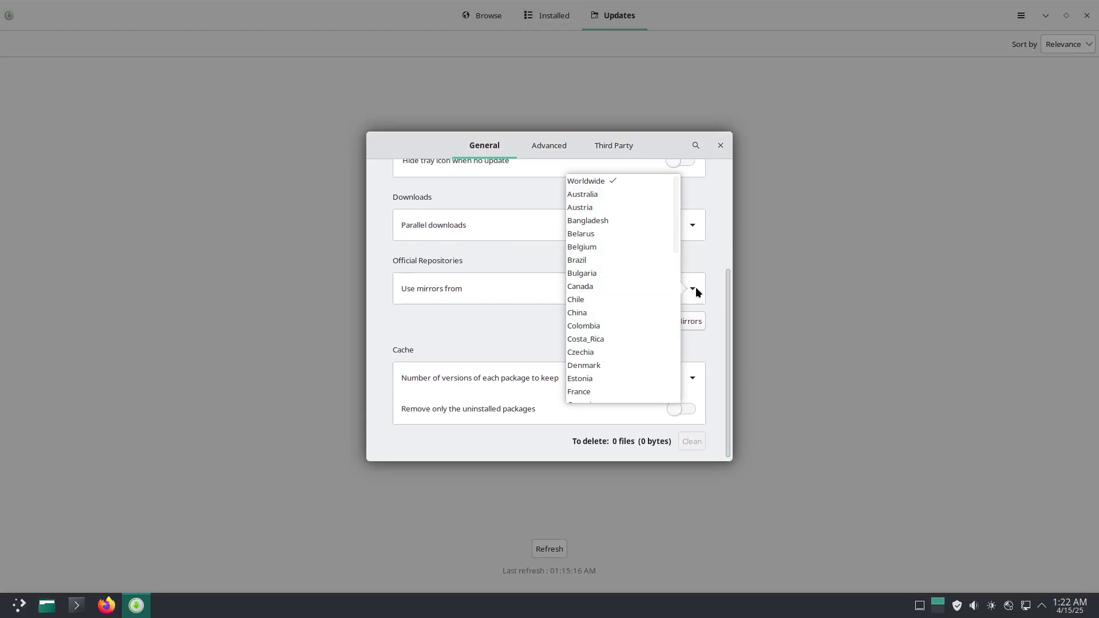
{"action": "left_click", "coordinate": [725, 300]}
{"action": "left_click_drag", "start_coordinate": [727, 301], "coordinate": [716, 179]}
Step: Enable AUR support under Third Party, toggle Flatpak support, then close preferences
{"action": "left_click", "coordinate": [549, 146]}
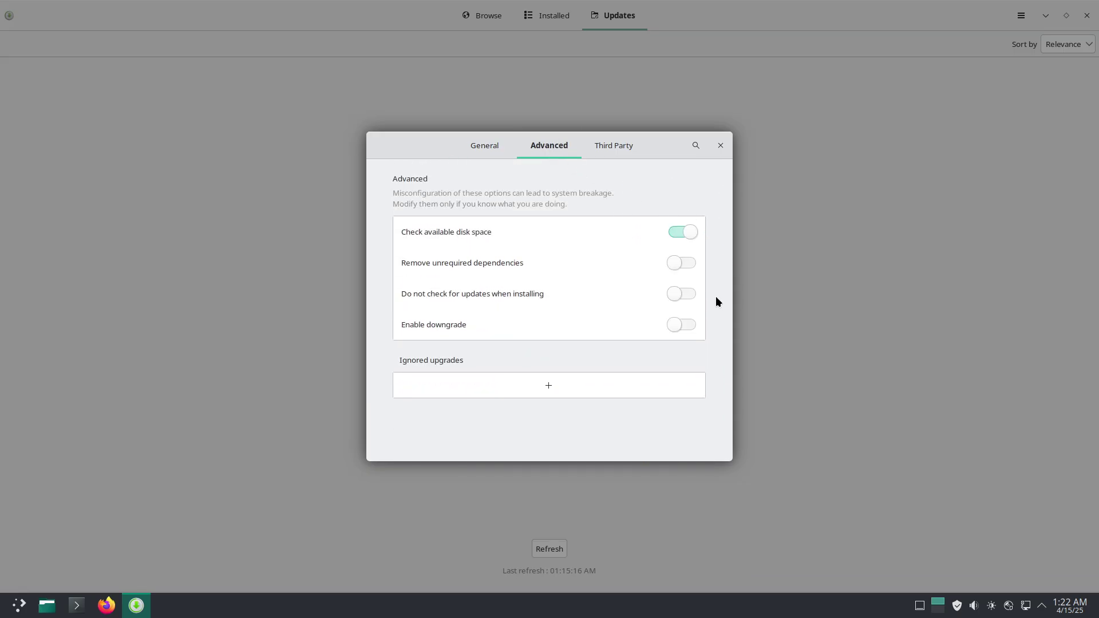
{"action": "left_click", "coordinate": [608, 146]}
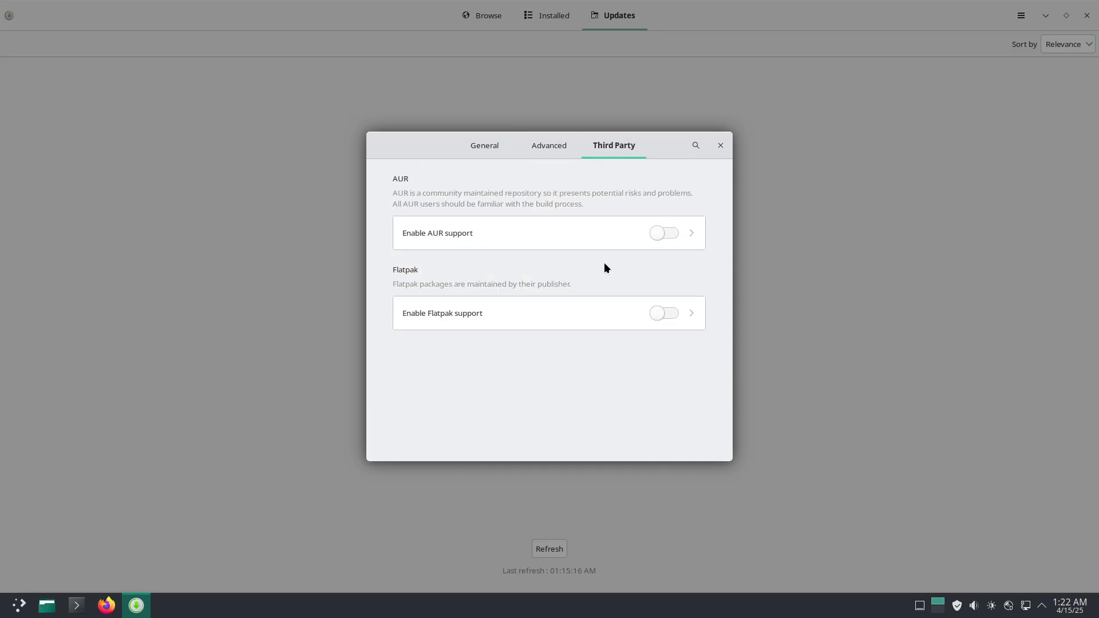
{"action": "left_click", "coordinate": [654, 233]}
{"action": "scroll", "coordinate": [727, 275], "scroll_direction": "down", "scroll_amount": 2}
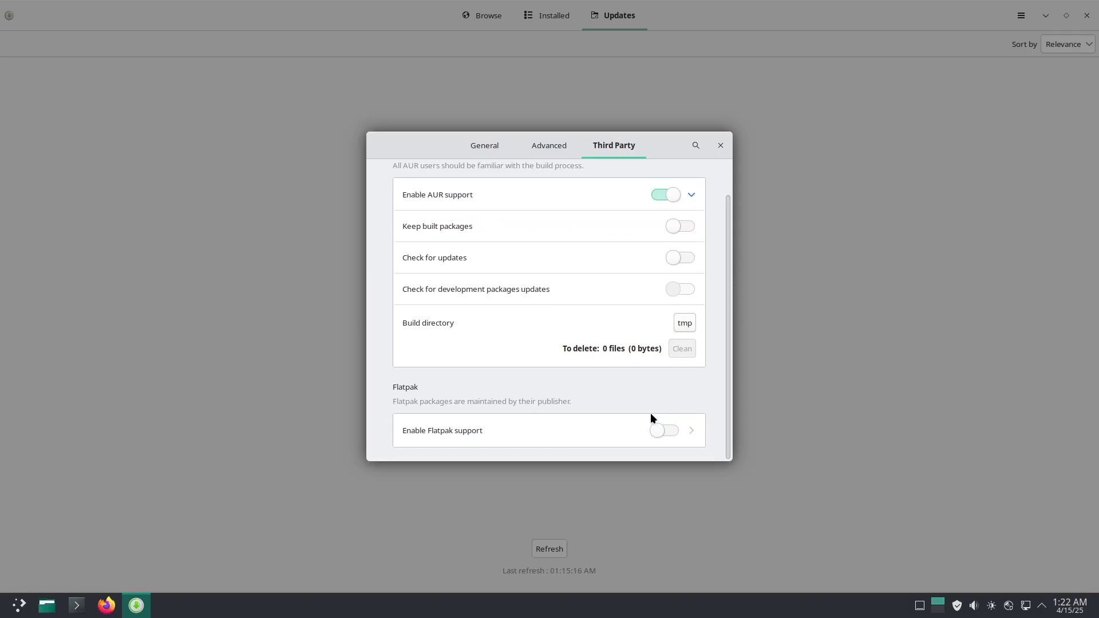
{"action": "left_click", "coordinate": [657, 428]}
{"action": "scroll", "coordinate": [722, 385], "scroll_direction": "down", "scroll_amount": 1}
{"action": "left_click", "coordinate": [688, 408]}
{"action": "left_click", "coordinate": [720, 145]}
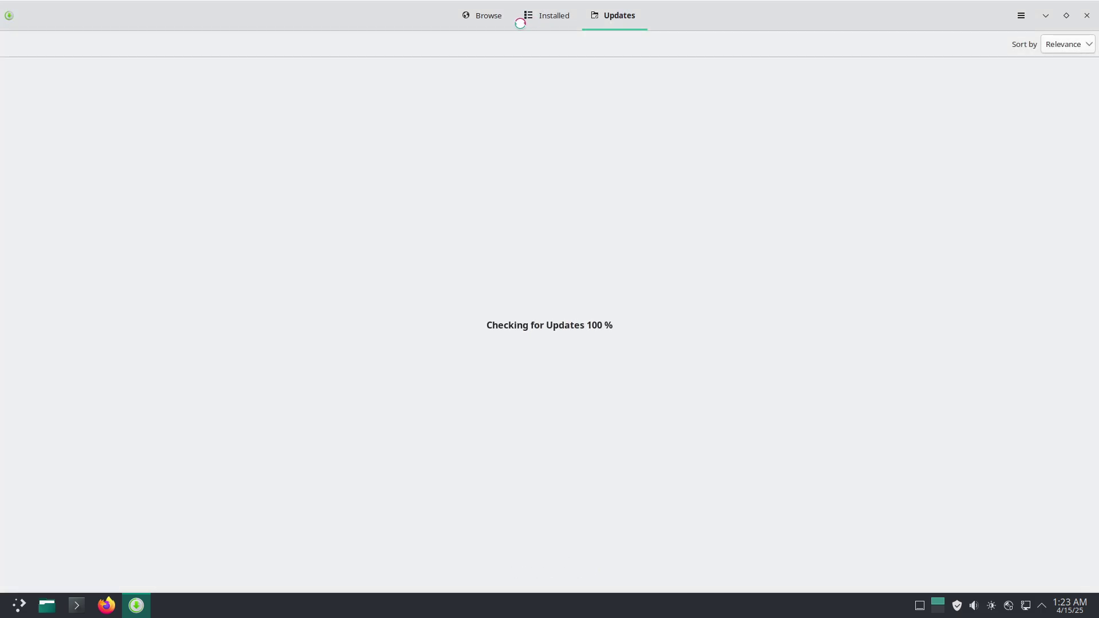
Step: Browse to GIMP 3.0.2-2, view its dependencies and details, then close Pamac
{"action": "left_click", "coordinate": [520, 20]}
{"action": "left_click", "coordinate": [481, 25]}
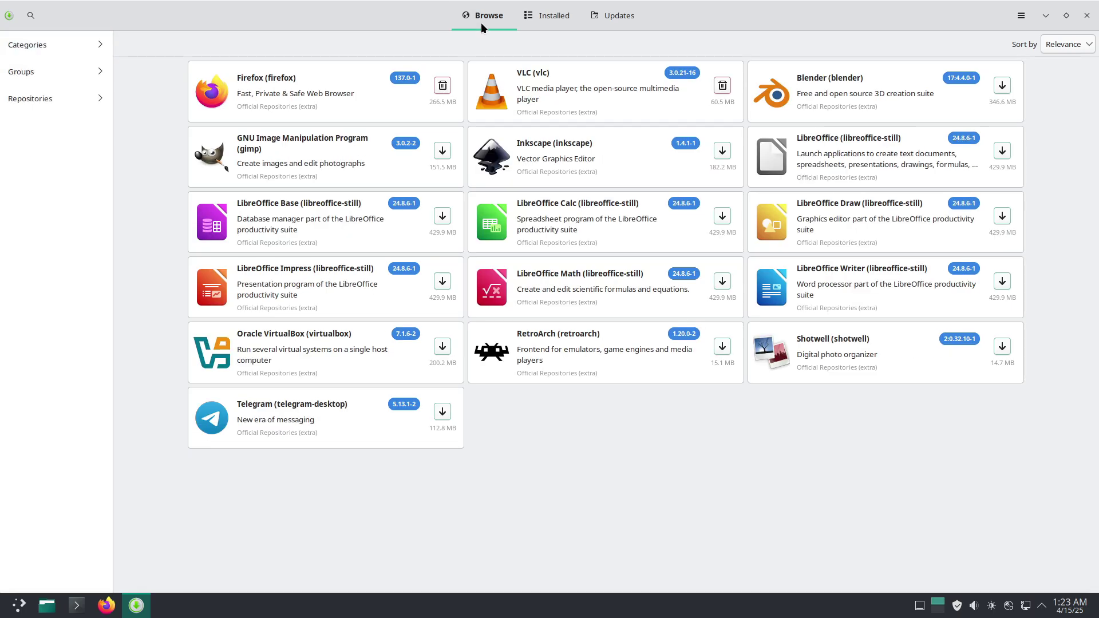
{"action": "left_click", "coordinate": [340, 150]}
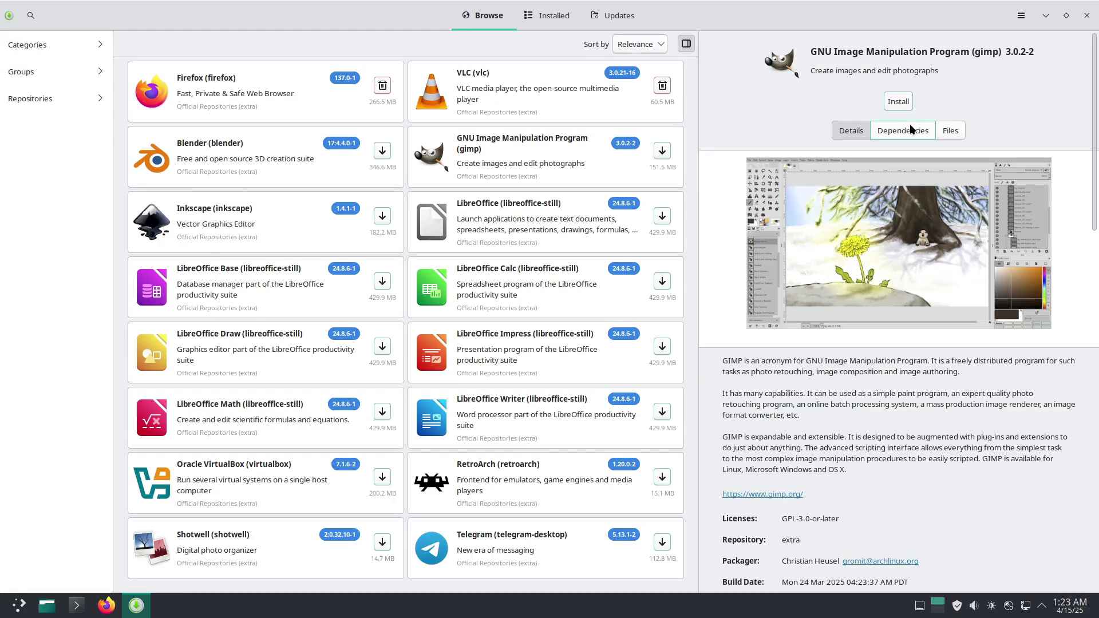
{"action": "left_click", "coordinate": [909, 126]}
{"action": "left_click", "coordinate": [849, 132]}
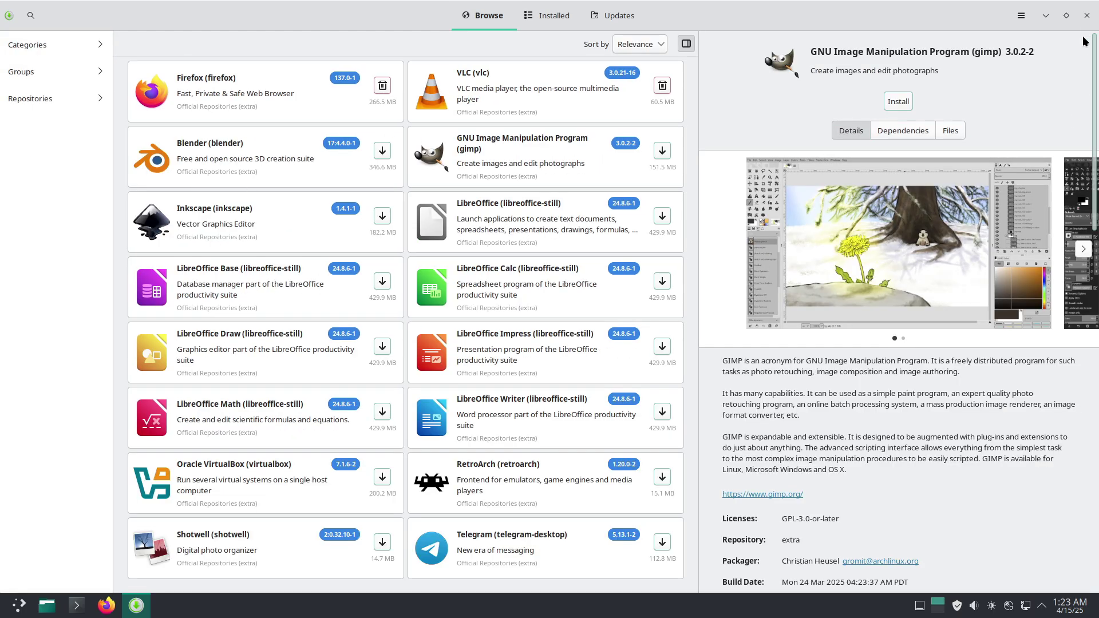
{"action": "left_click", "coordinate": [1087, 16]}
Step: Open the KDE Menu Editor and the Application Launcher Settings from the launcher's context menu
{"action": "right_click", "coordinate": [19, 602]}
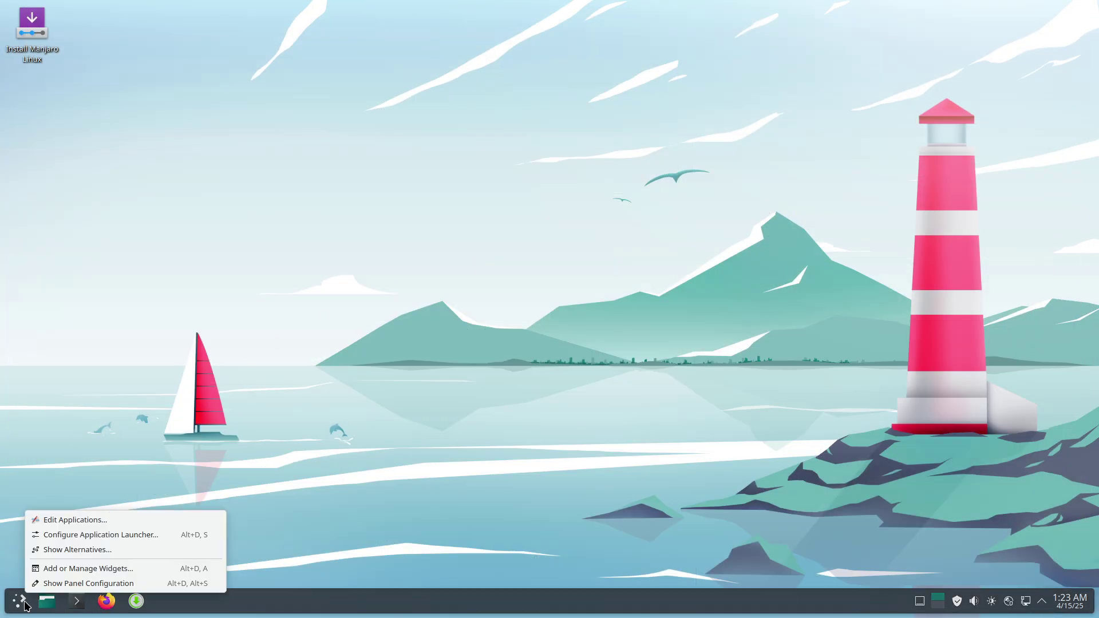
{"action": "left_click", "coordinate": [62, 525]}
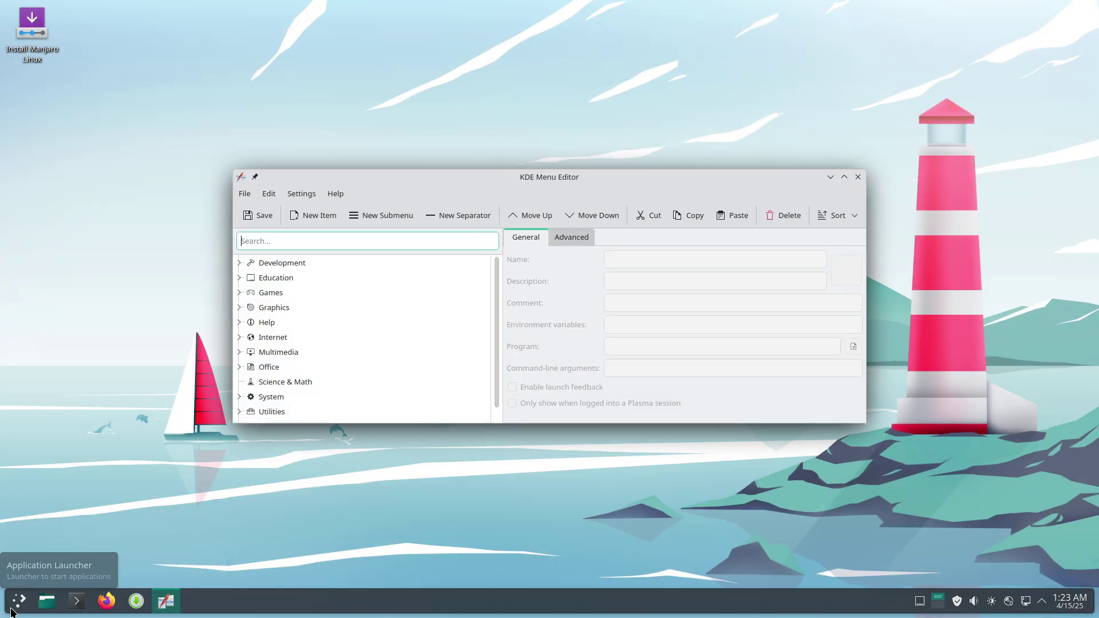
{"action": "right_click", "coordinate": [17, 604]}
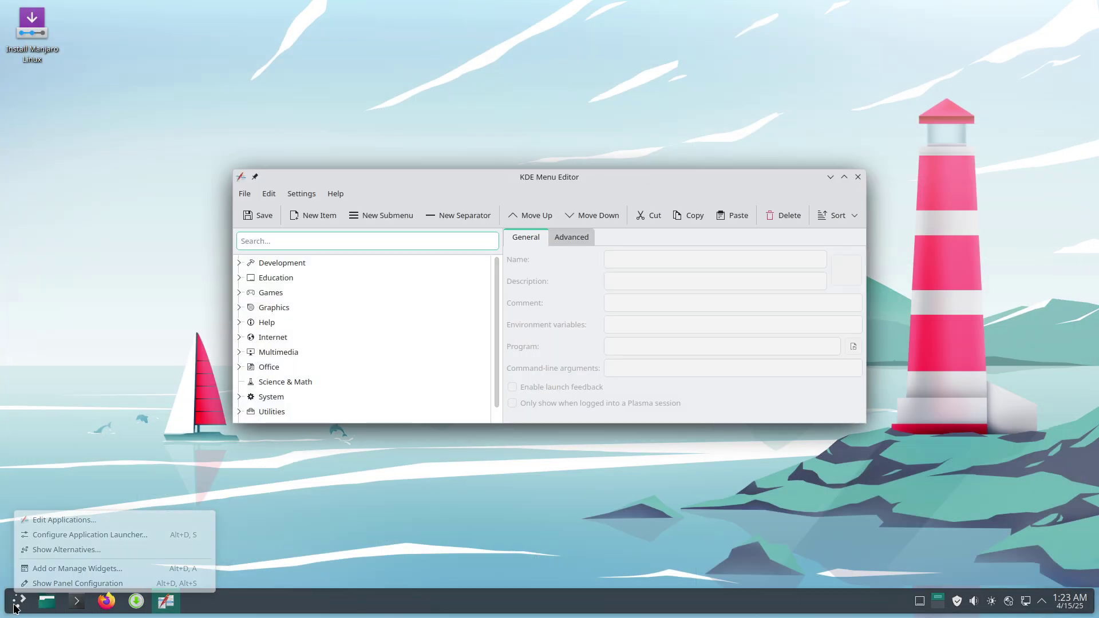
{"action": "left_click", "coordinate": [63, 534]}
Step: Show alternative launcher styles, then enter edit mode with Panel Settings showing height 44
{"action": "left_click", "coordinate": [58, 550]}
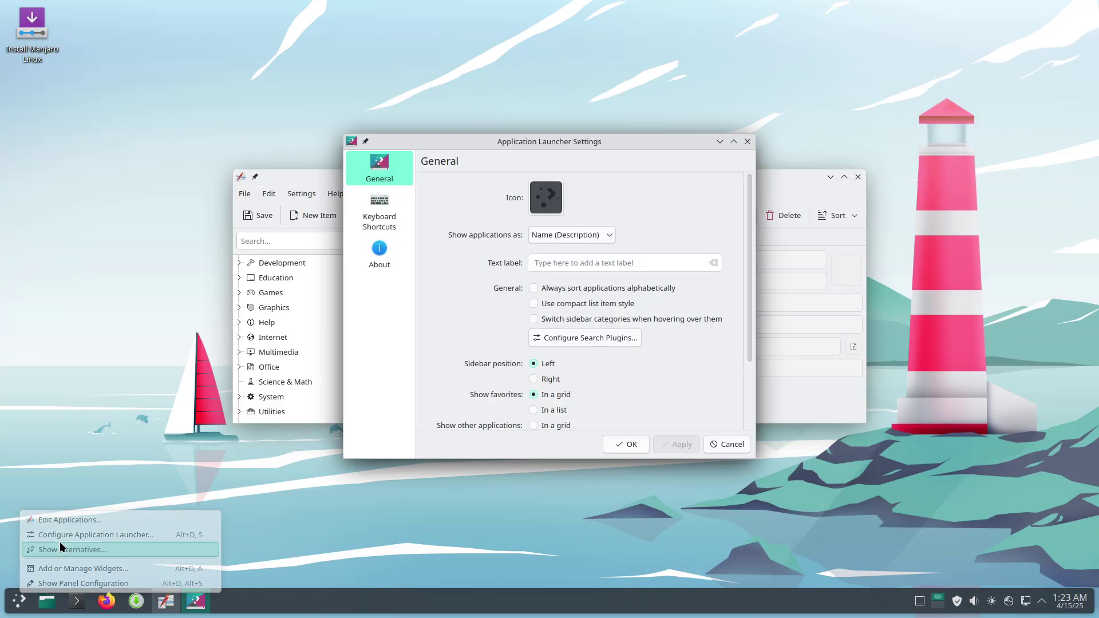
{"action": "right_click", "coordinate": [23, 605]}
{"action": "left_click", "coordinate": [37, 568]}
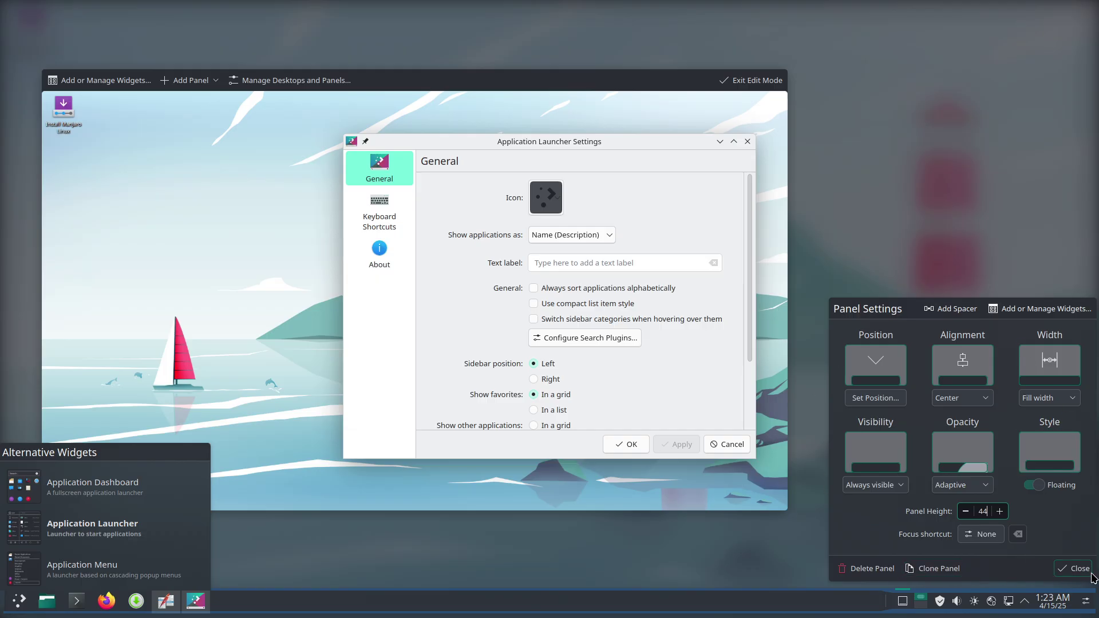
Step: Close Panel Settings, view the launcher's About page, and close the launcher settings
{"action": "left_click", "coordinate": [1075, 568]}
{"action": "left_click", "coordinate": [394, 262]}
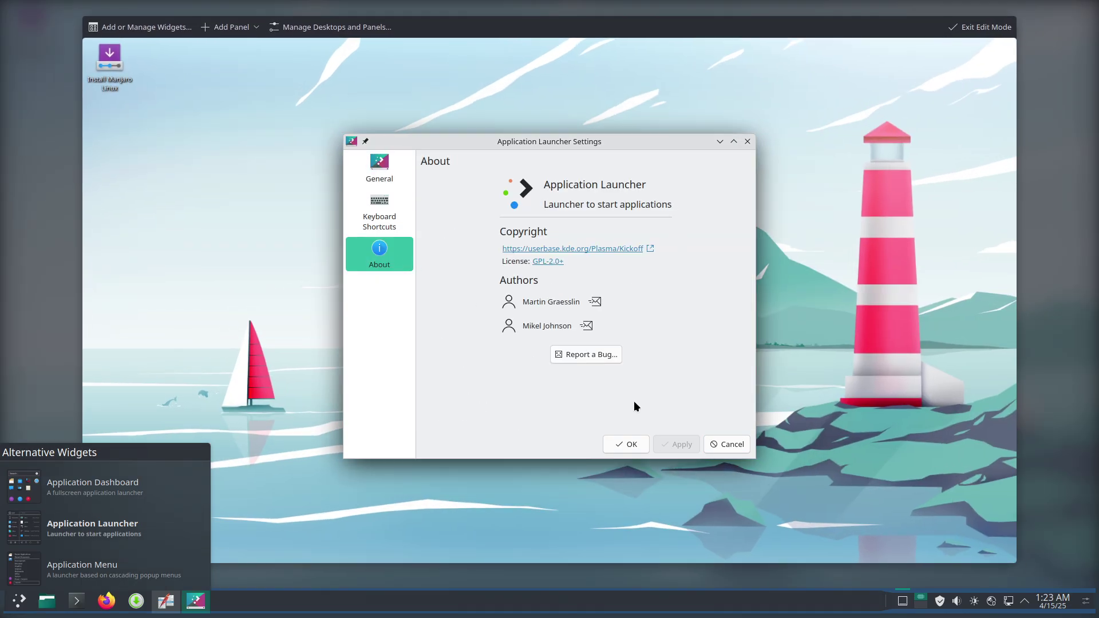
{"action": "left_click", "coordinate": [631, 445]}
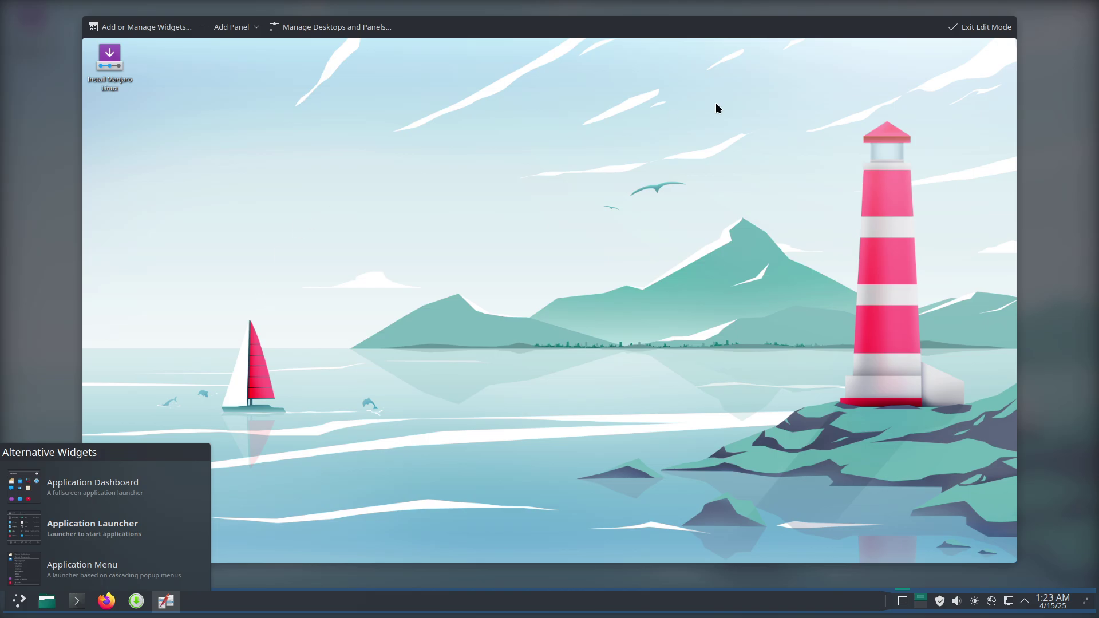
Step: Check the Add Panel types, then scroll through the widget browser and close it
{"action": "left_click", "coordinate": [262, 29]}
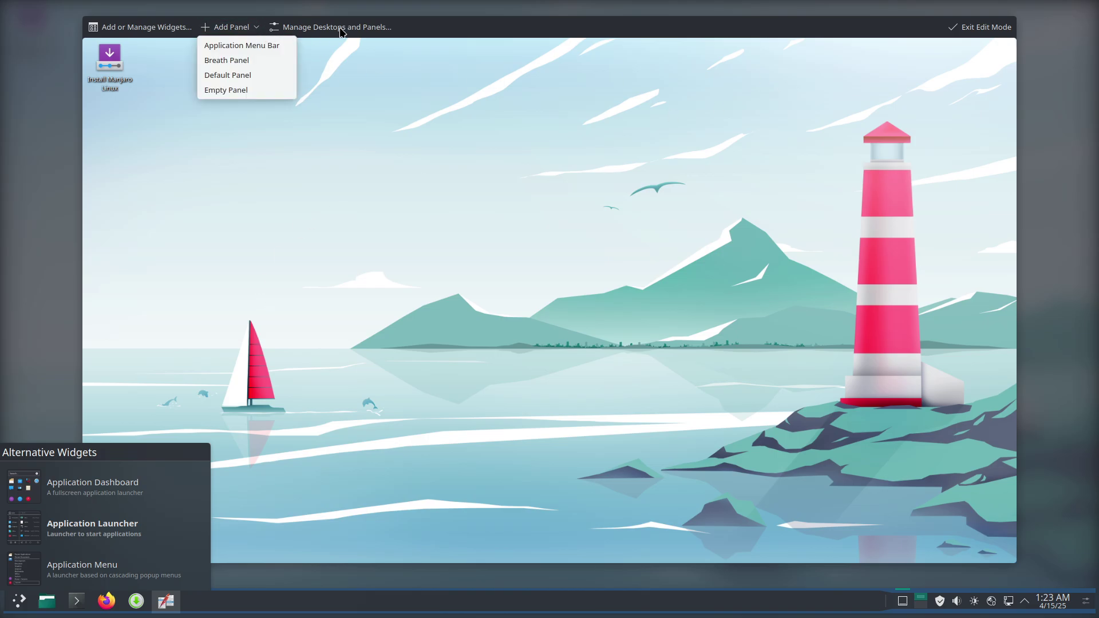
{"action": "left_click", "coordinate": [464, 32]}
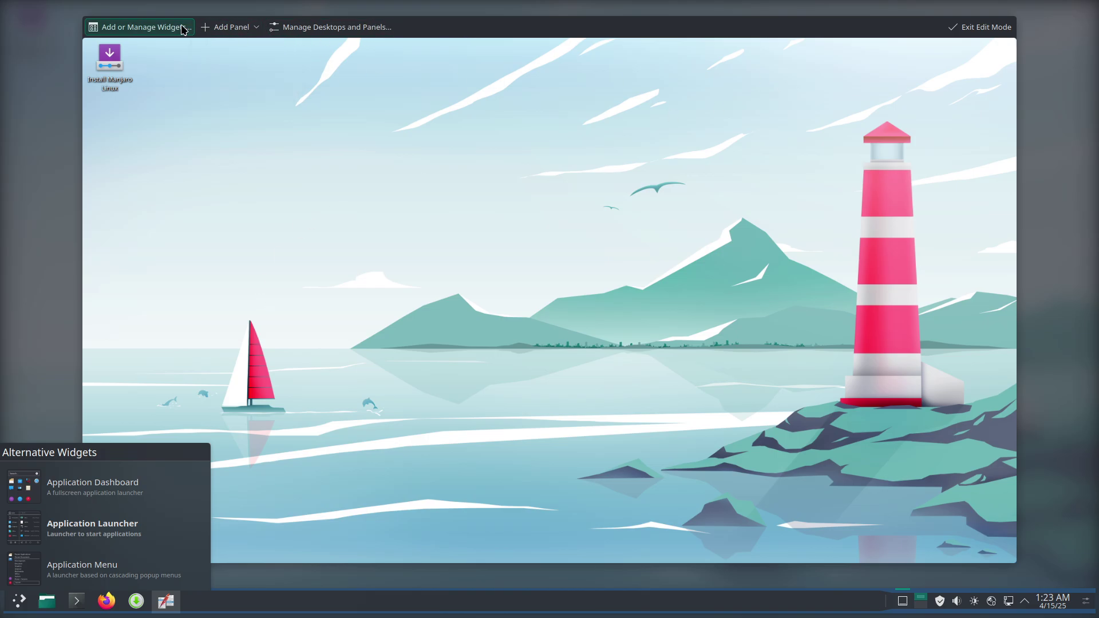
{"action": "left_click", "coordinate": [184, 30]}
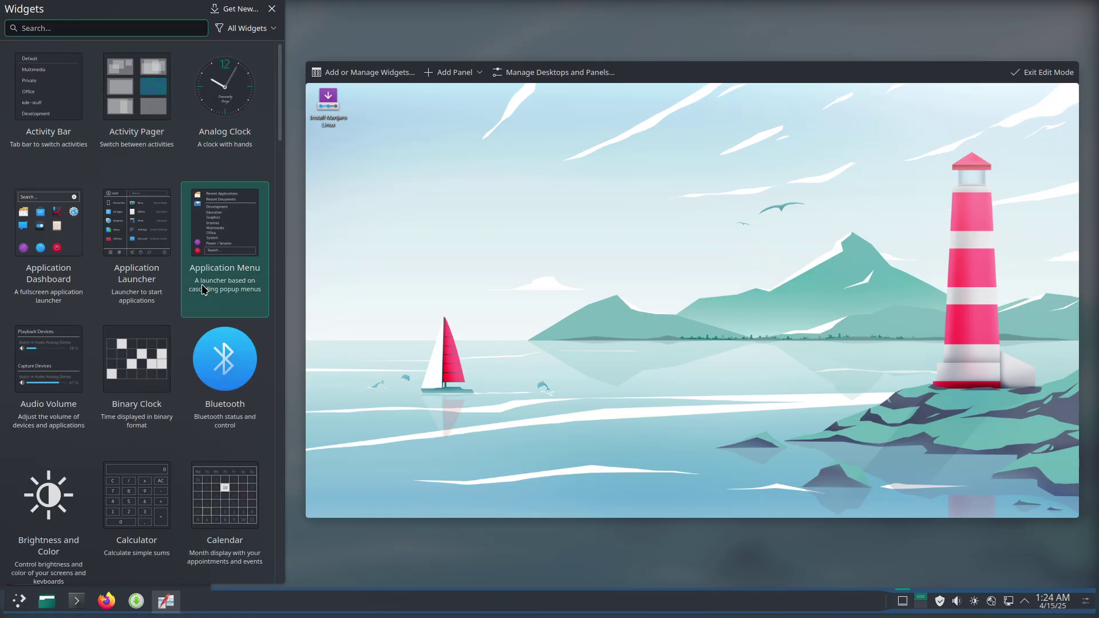
{"action": "left_click_drag", "start_coordinate": [279, 135], "coordinate": [288, 413]}
{"action": "left_click", "coordinate": [272, 9]}
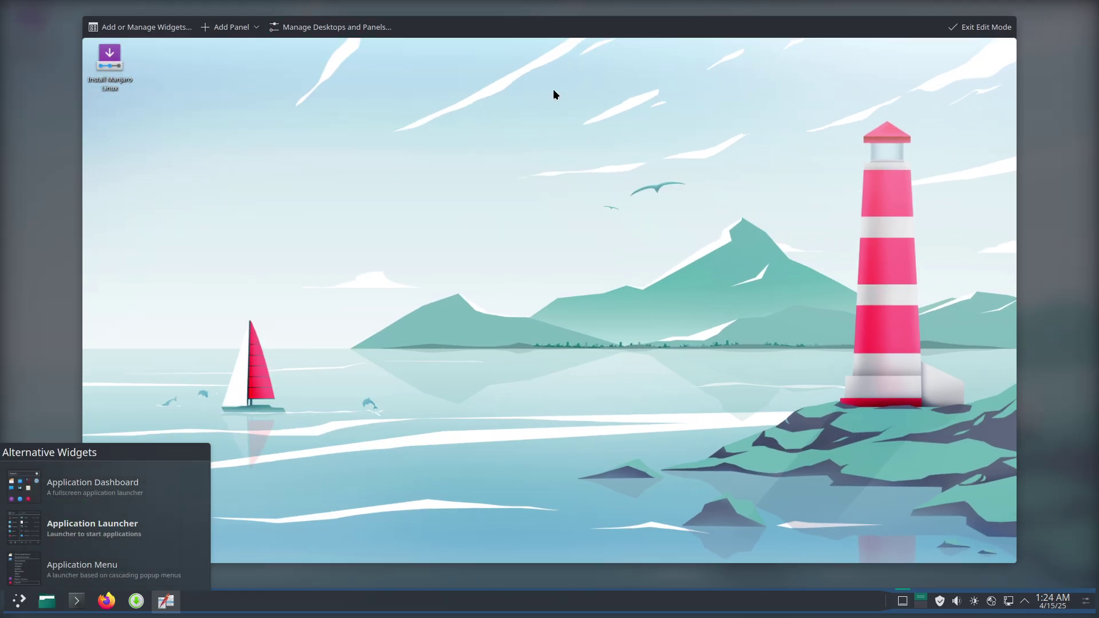
Step: Leave edit mode, view the menu editor's About information, and close KDE Menu Editor
{"action": "left_click", "coordinate": [974, 27]}
{"action": "left_click", "coordinate": [335, 193]}
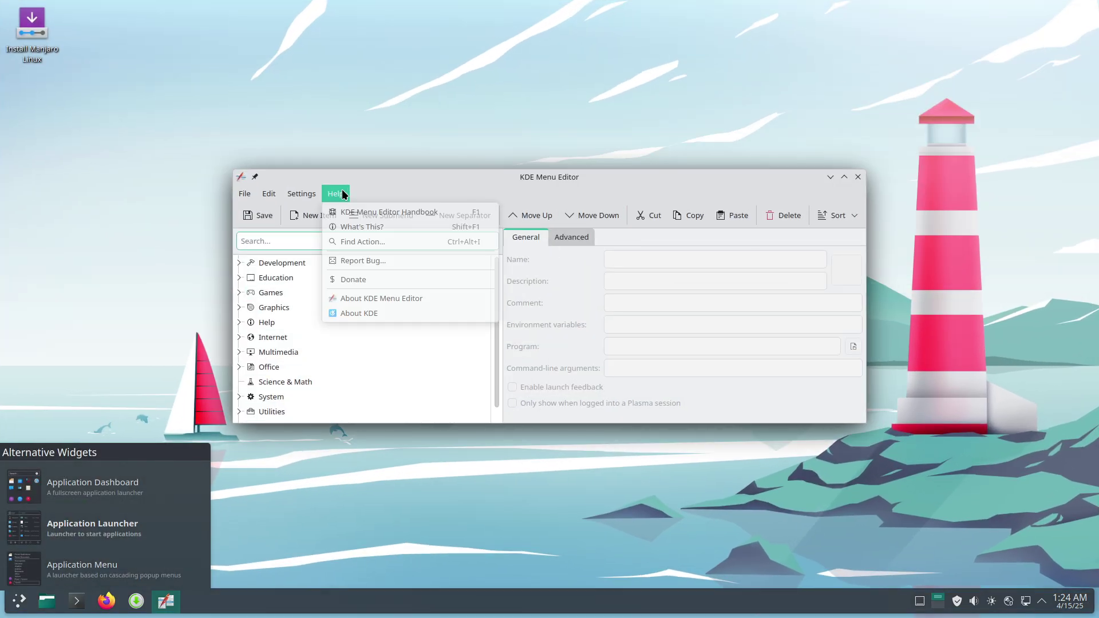
{"action": "left_click", "coordinate": [363, 296]}
{"action": "left_click", "coordinate": [657, 378]}
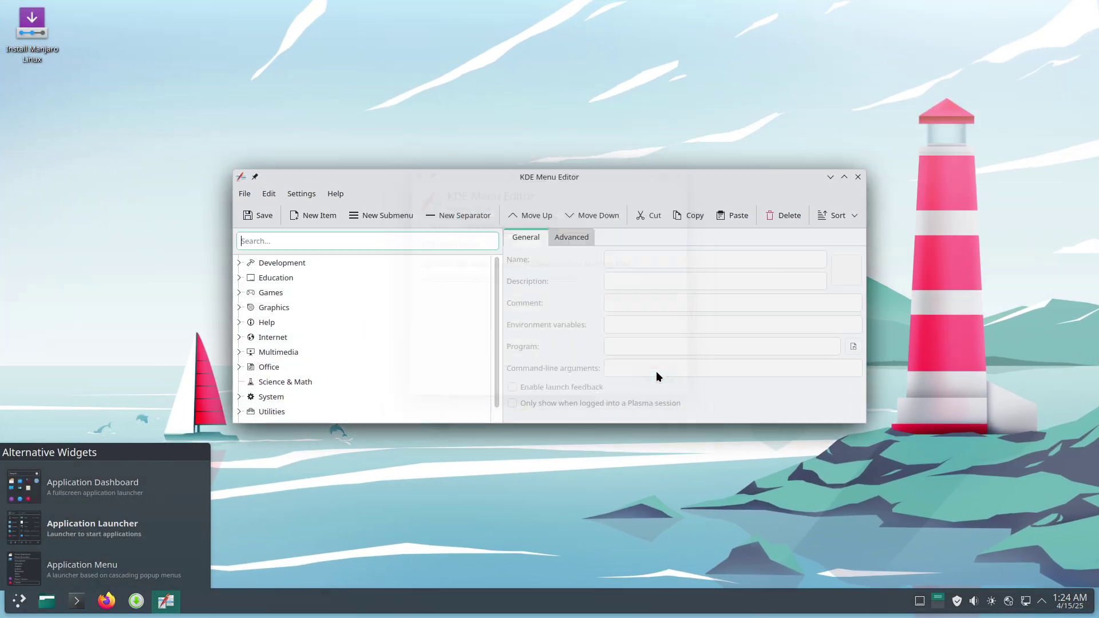
{"action": "left_click", "coordinate": [858, 177]}
Step: Switch the launcher to Application Dashboard, launch Info Center from it, then close Info Center
{"action": "left_click", "coordinate": [24, 604]}
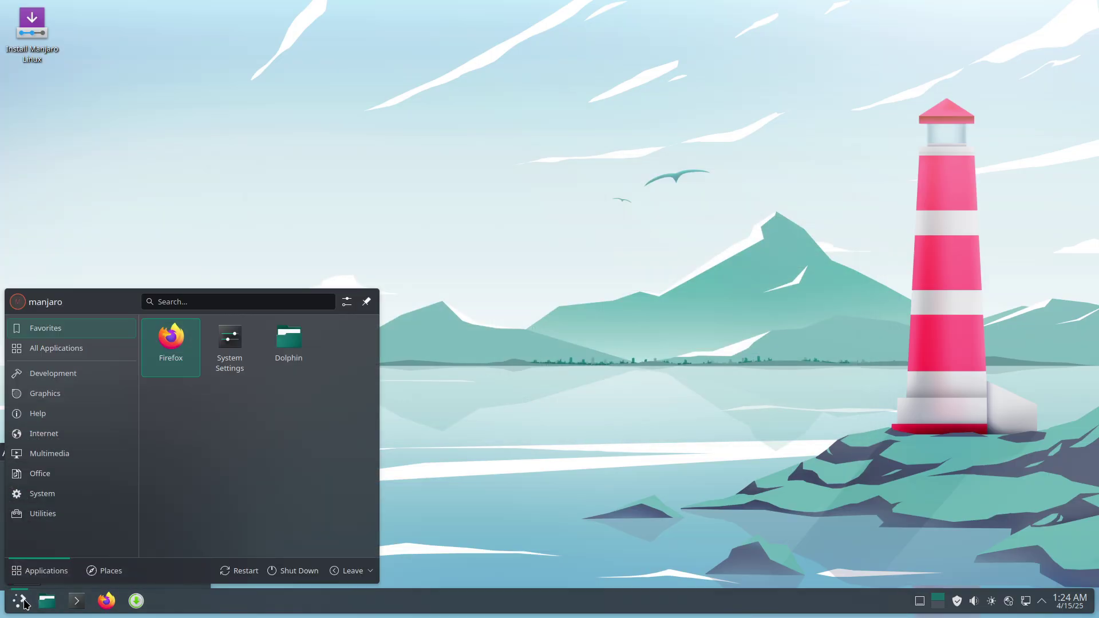
{"action": "left_click", "coordinate": [67, 502]}
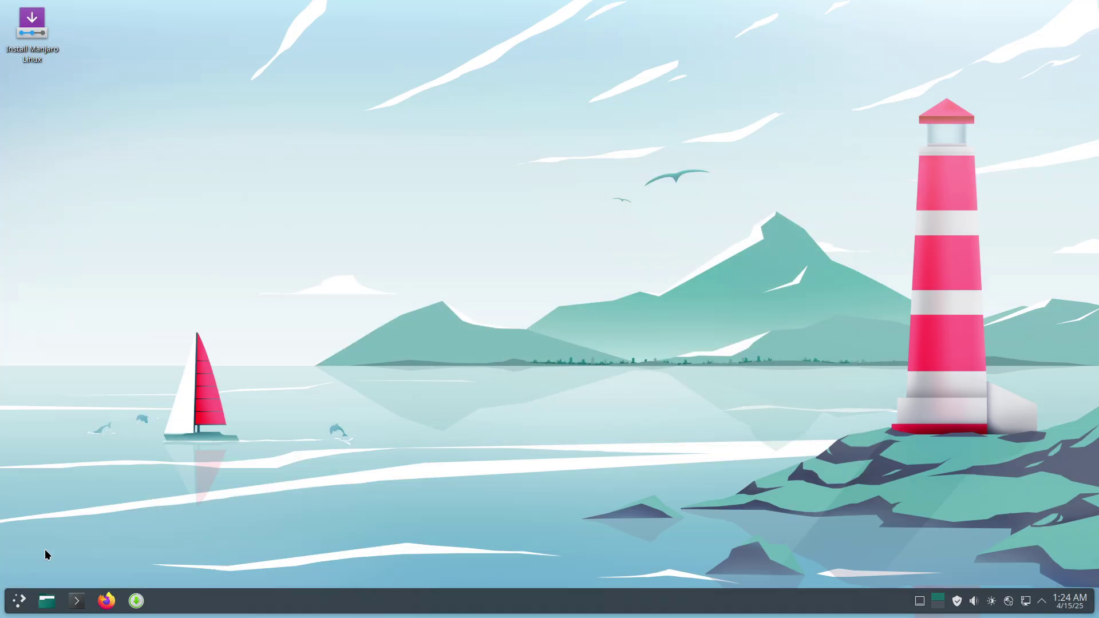
{"action": "left_click", "coordinate": [21, 600]}
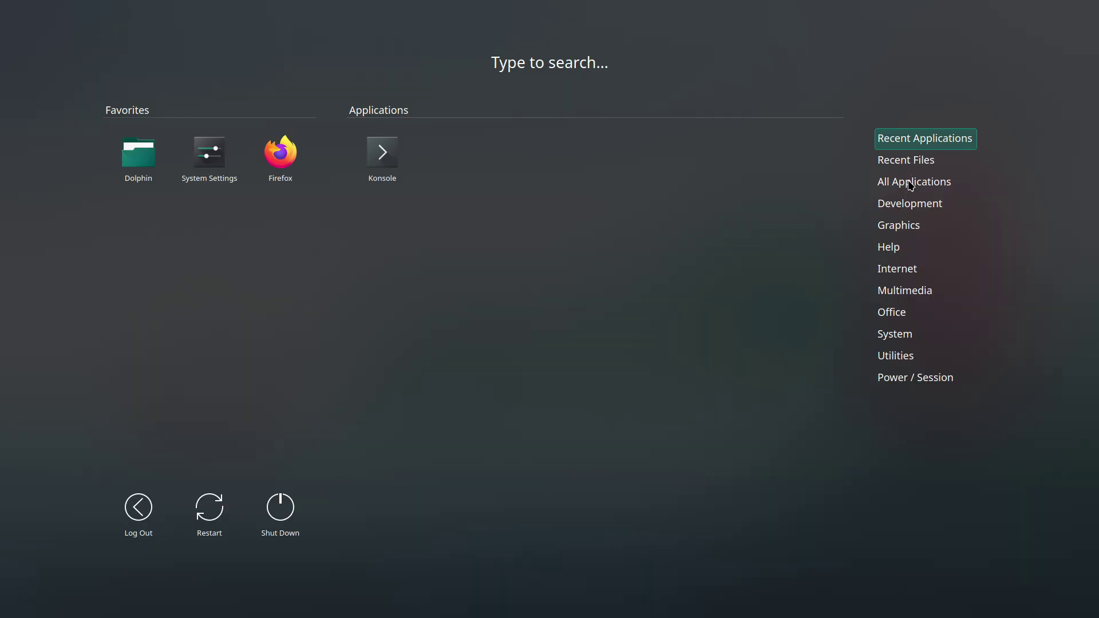
{"action": "mouse_move", "coordinate": [911, 202]}
{"action": "mouse_move", "coordinate": [908, 248]}
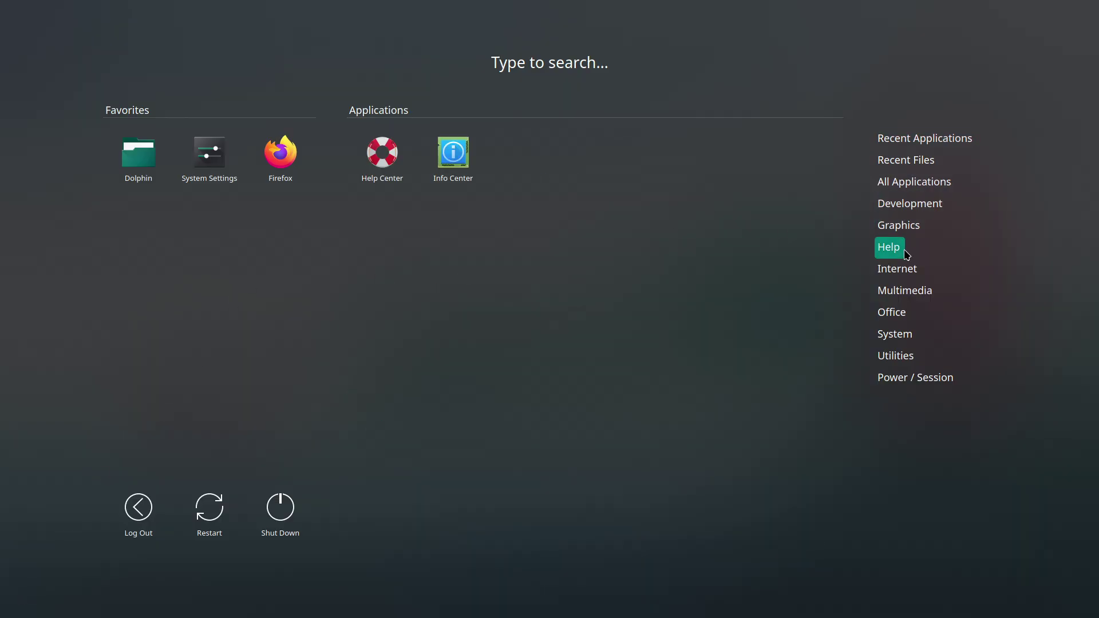
{"action": "left_click", "coordinate": [471, 194]}
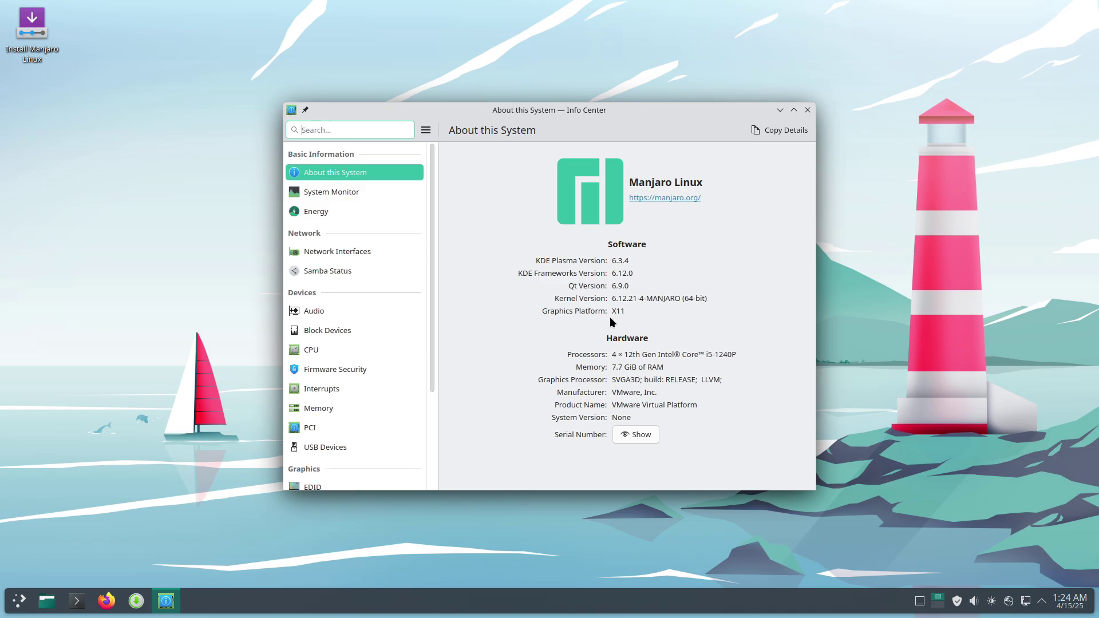
{"action": "left_click", "coordinate": [807, 109]}
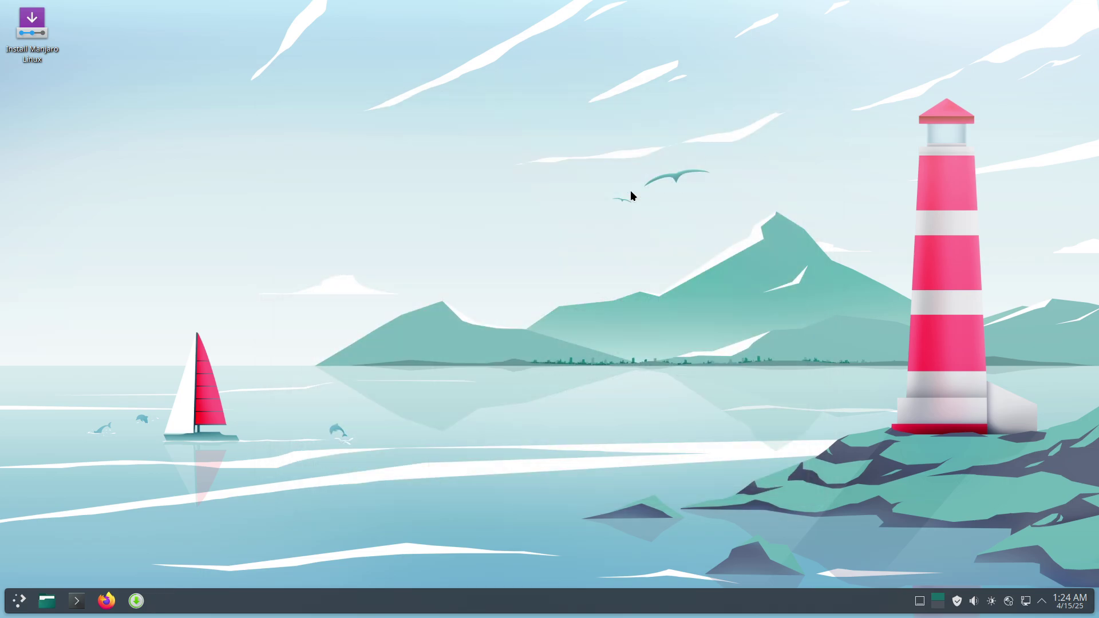
Step: Log out from the Application Dashboard and list the Plasma Wayland and X11 session options
{"action": "left_click", "coordinate": [20, 600]}
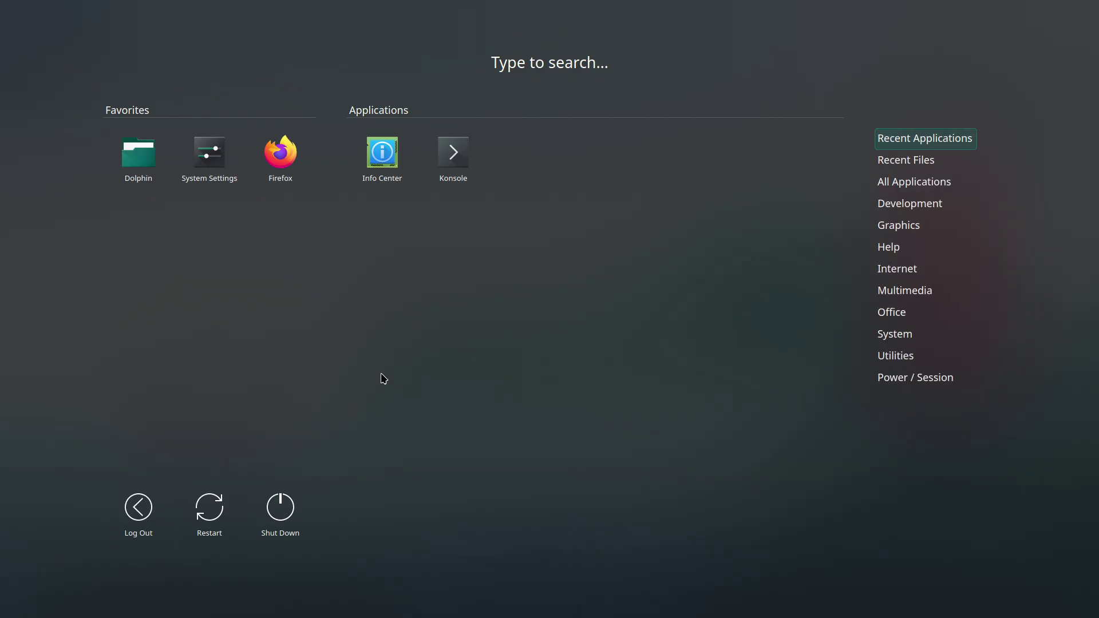
{"action": "left_click", "coordinate": [143, 534]}
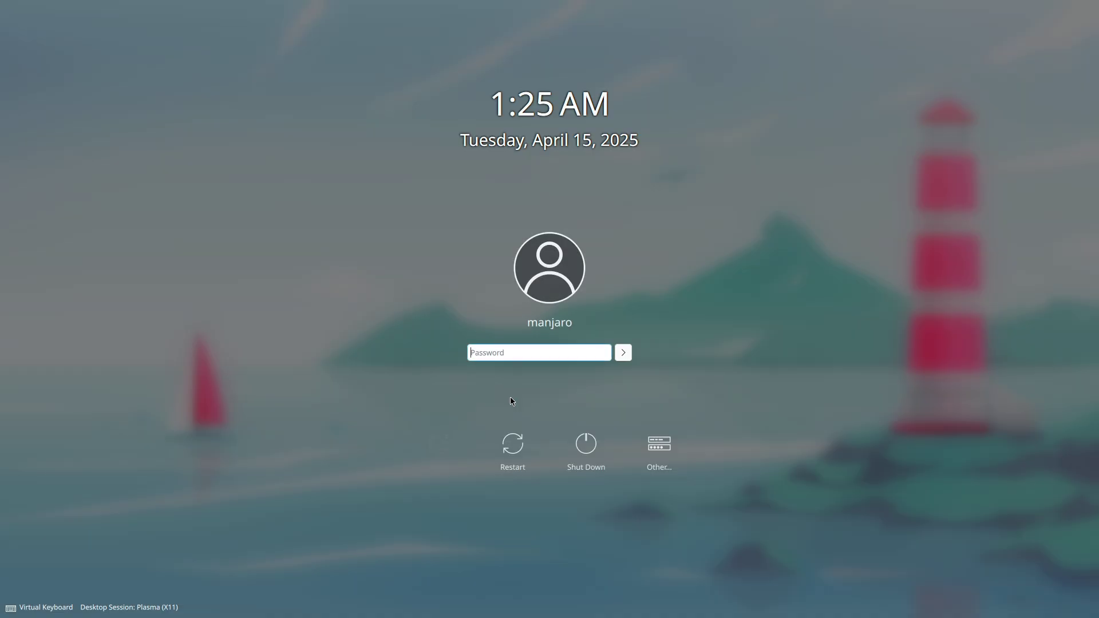
{"action": "left_click", "coordinate": [147, 608]}
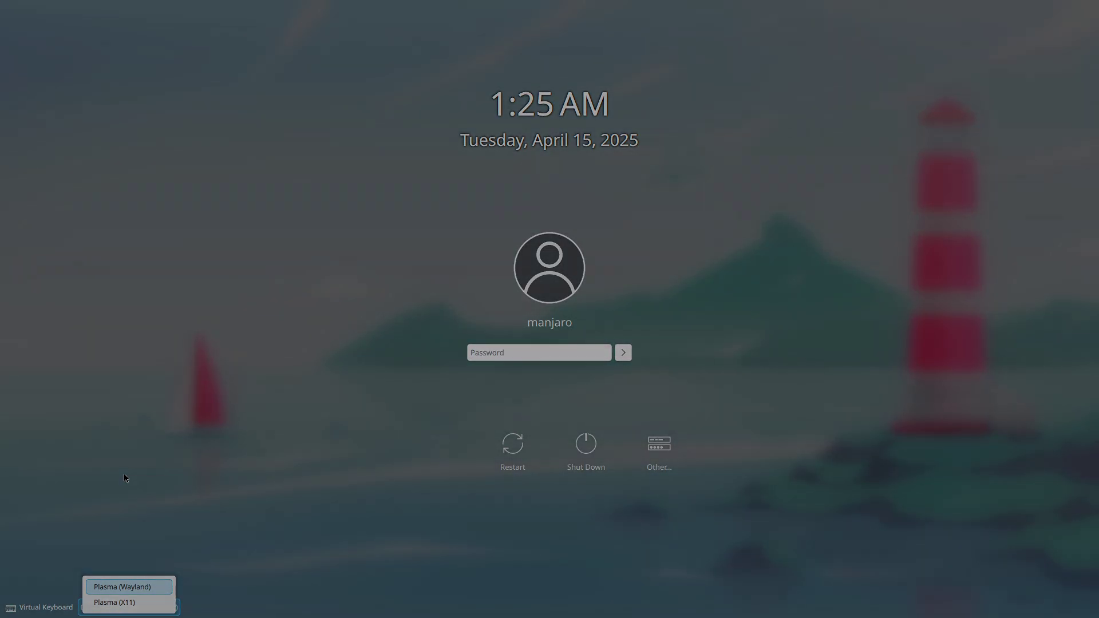